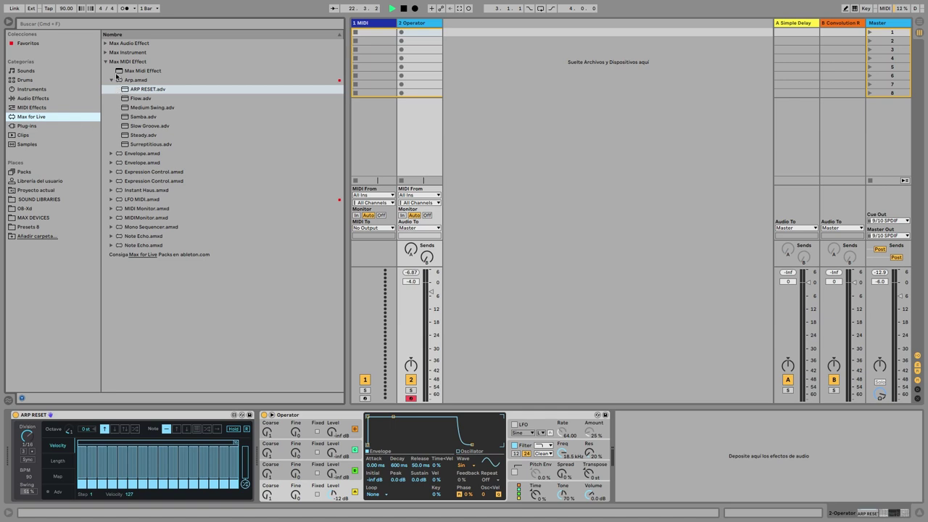
- Hot-swap the arpeggiator's settings with the ARP RESET.adv preset from the Max MIDI Effect collection
click(130, 62)
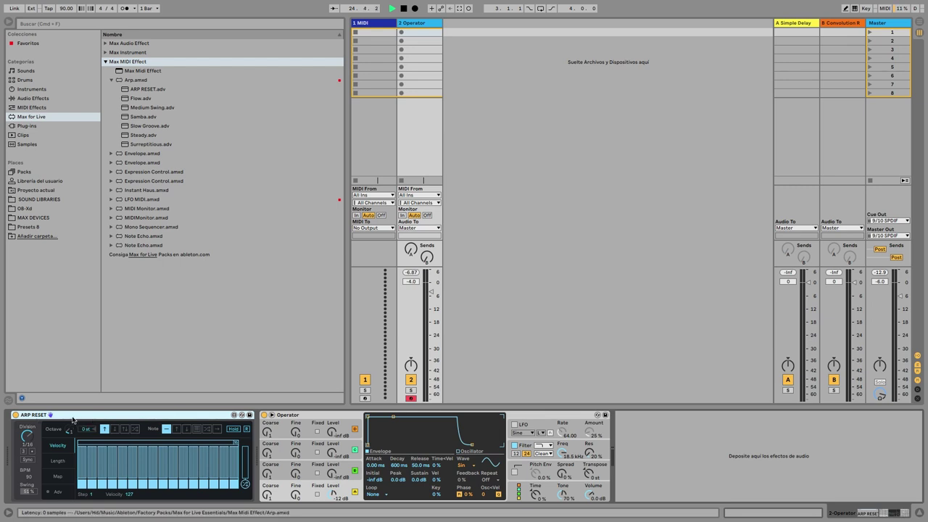
click(141, 89)
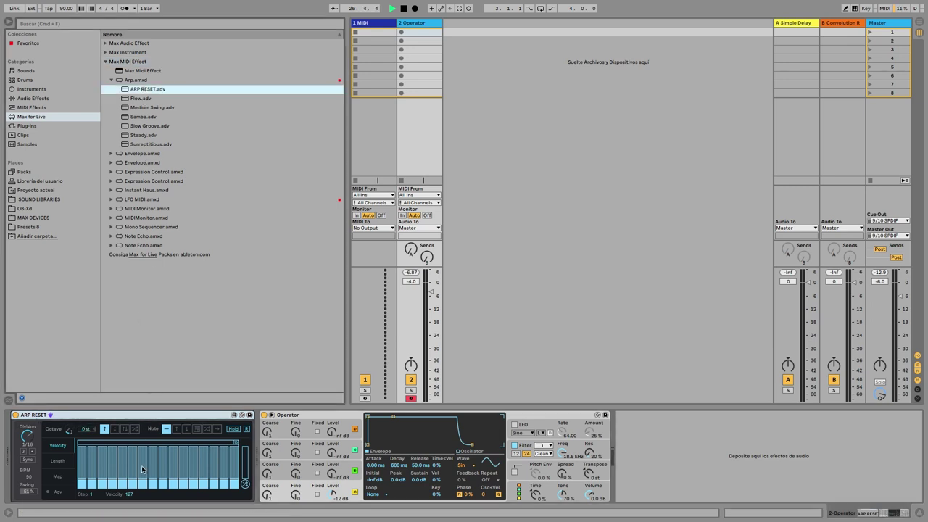
click(243, 417)
double_click(150, 81)
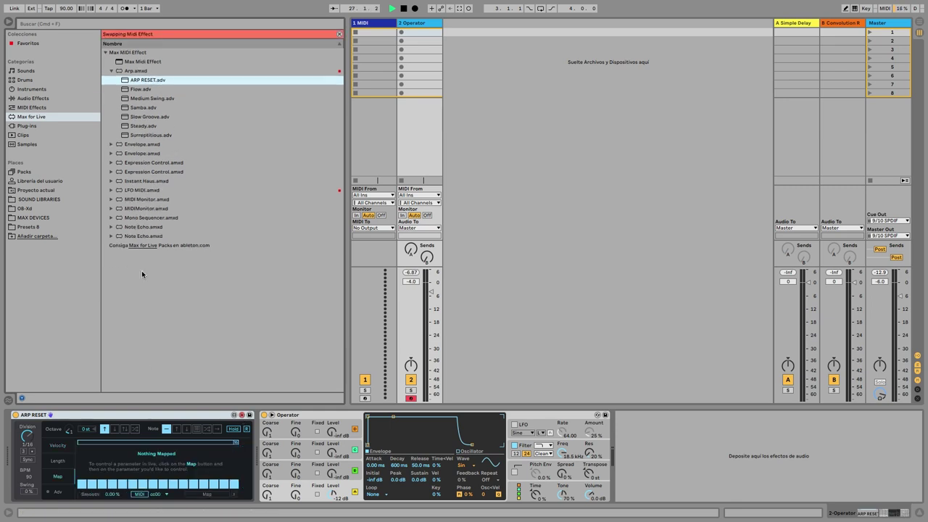
click(240, 417)
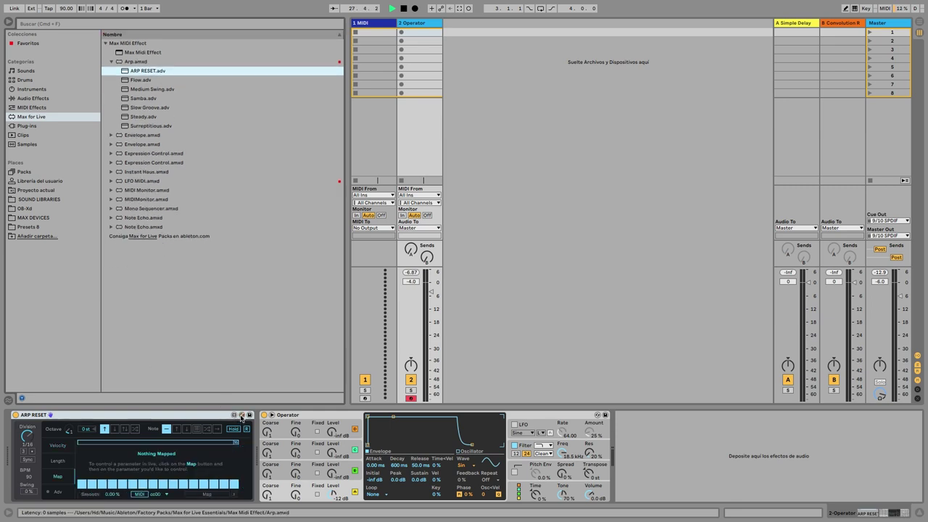
- Bypass the arpeggiator and raise the Operator track's sends to Simple Delay and the convolution reverb
click(315, 418)
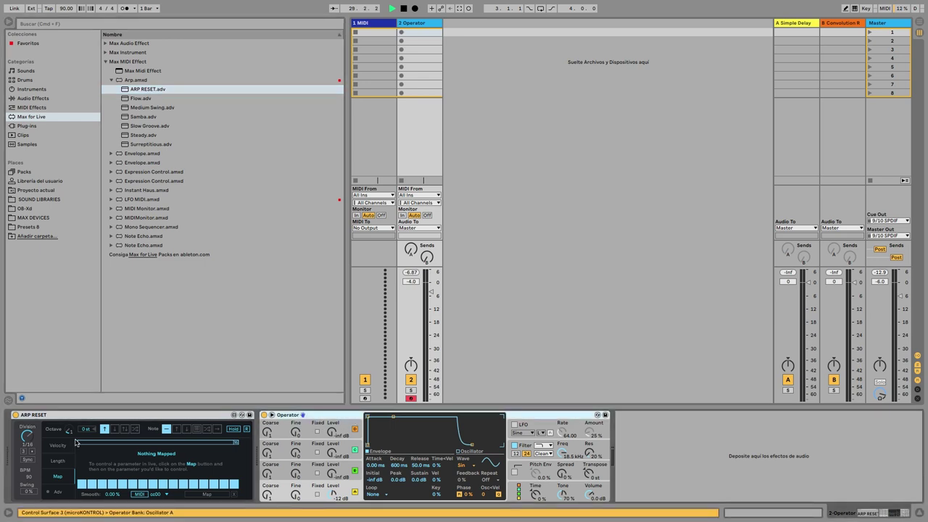
click(15, 415)
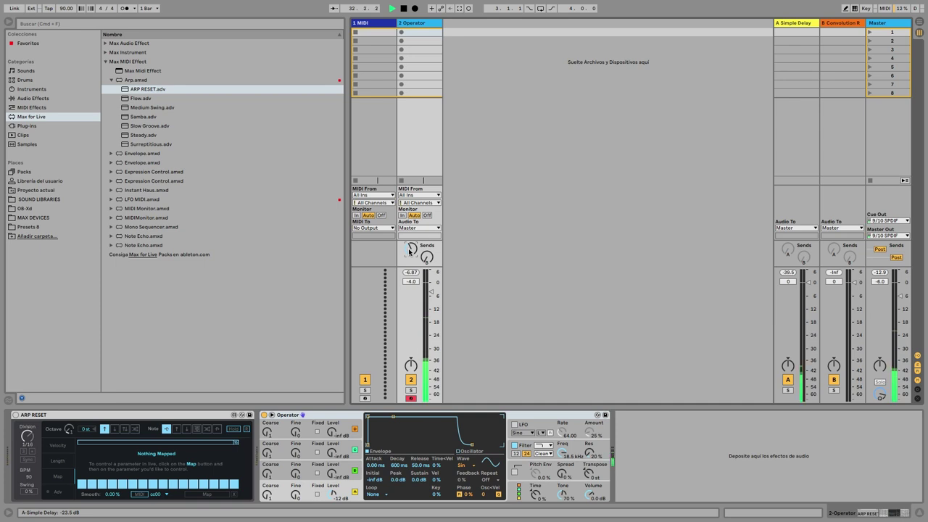
drag(427, 258, 428, 256)
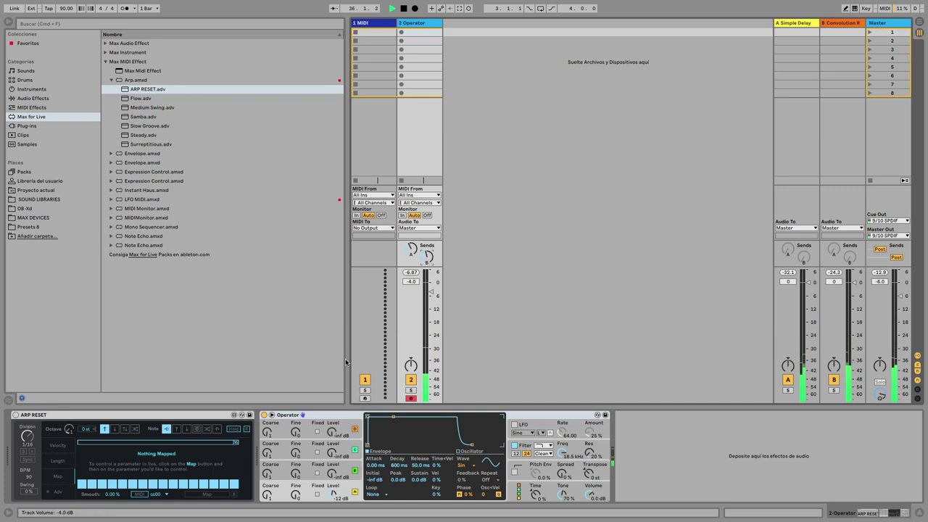
- Switch the arpeggiator back on and display its Velocity page
click(84, 415)
click(15, 415)
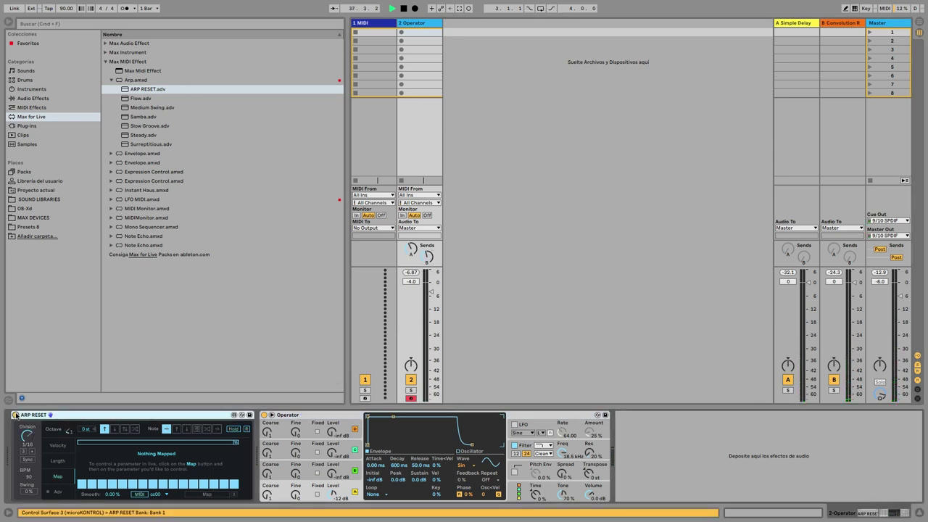
click(55, 449)
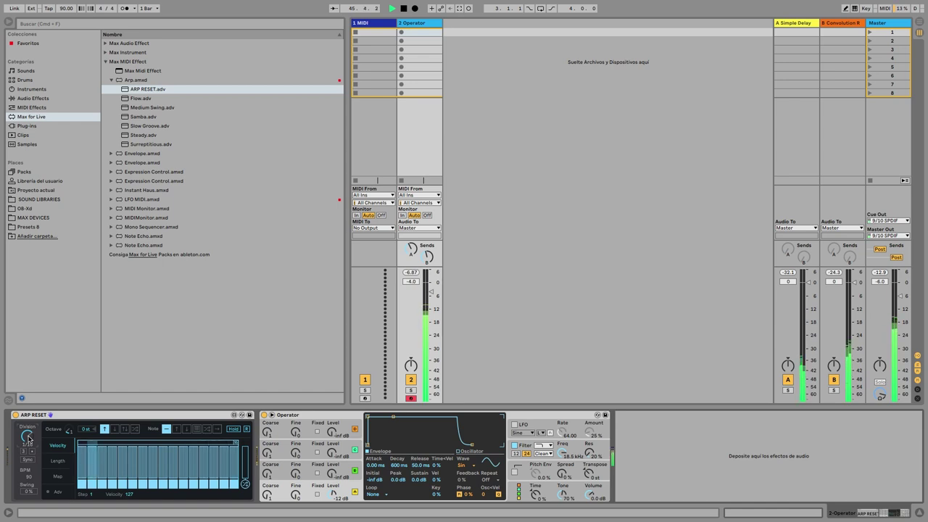
- Try the arpeggiator's 1/4 and 1/8 divisions and its triplet and dotted options
drag(28, 439, 29, 430)
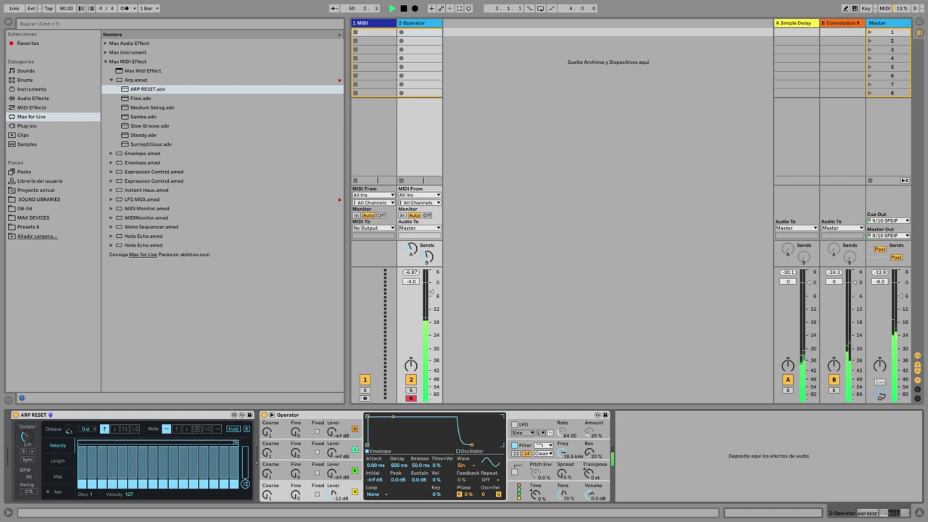
drag(27, 436, 22, 461)
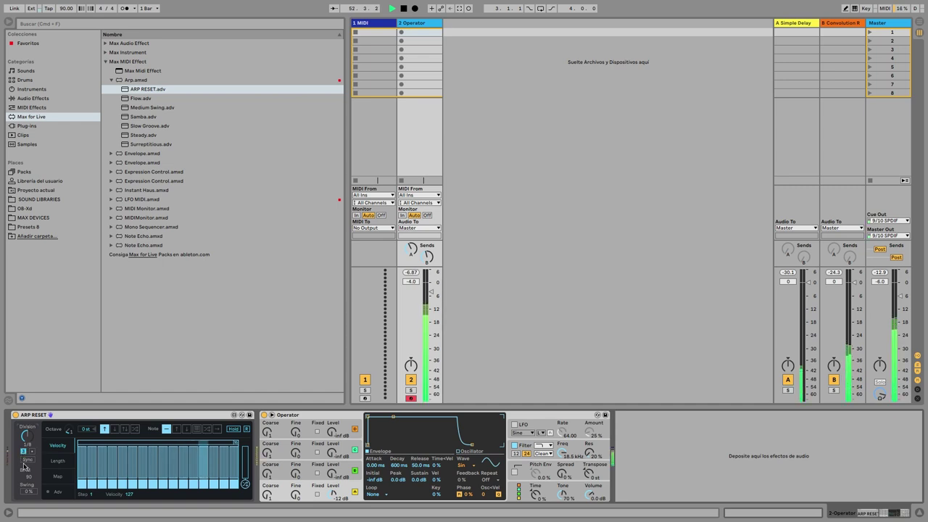
click(31, 451)
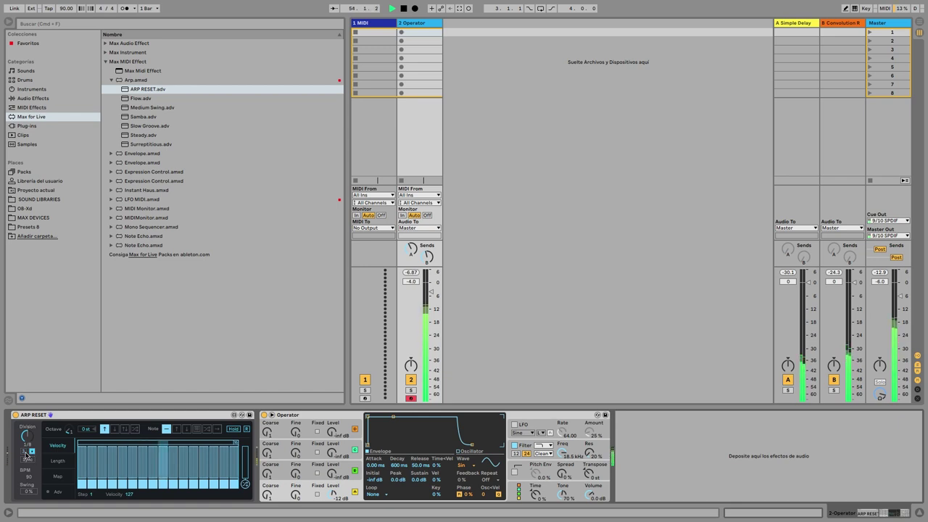
click(32, 452)
- Try the Free rate mode and a swing of about 57 %, returning to Sync, 1/16 division and 0 % swing
click(29, 462)
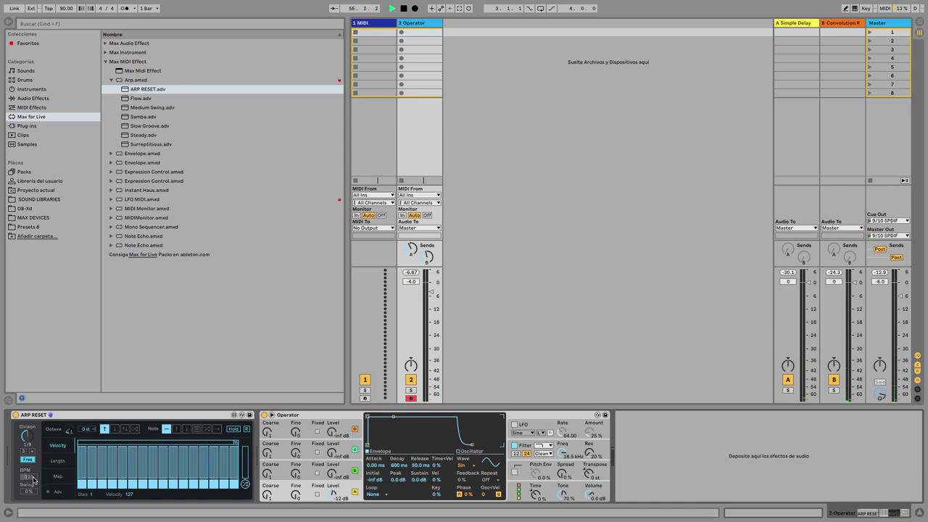
click(29, 461)
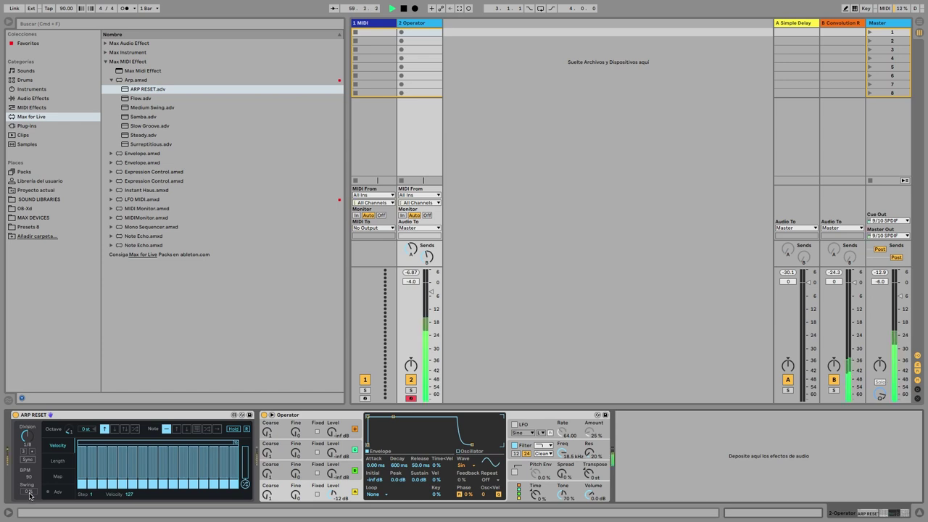
drag(29, 491, 27, 443)
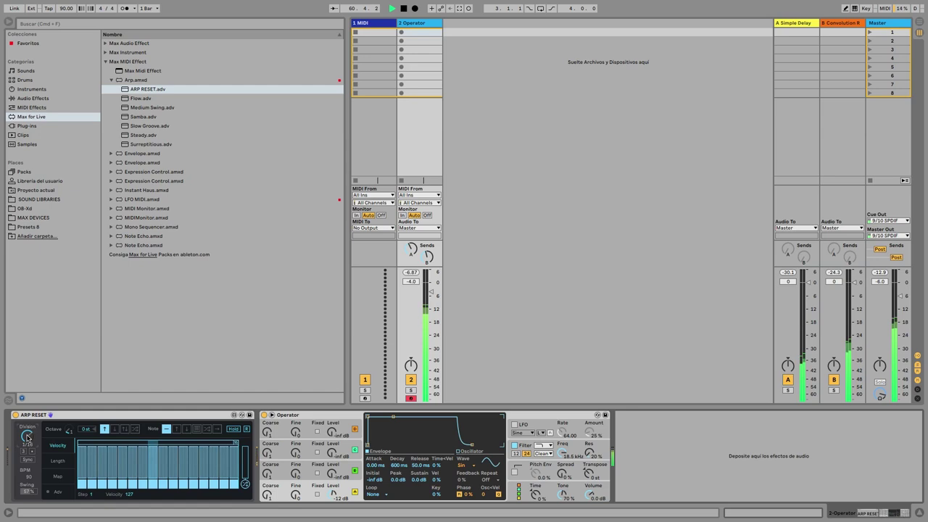
drag(29, 492, 29, 521)
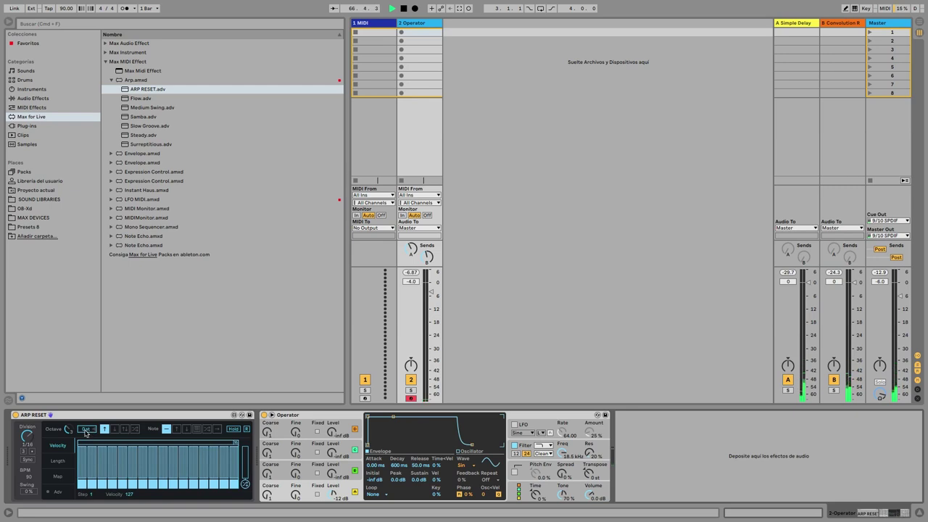
- Go through the arpeggiator's octave directions down, up-down and random, returning to up
mouse_move(86, 434)
mouse_down()
mouse_move(86, 413)
mouse_move(86, 441)
mouse_move(85, 432)
mouse_up()
click(114, 429)
click(125, 429)
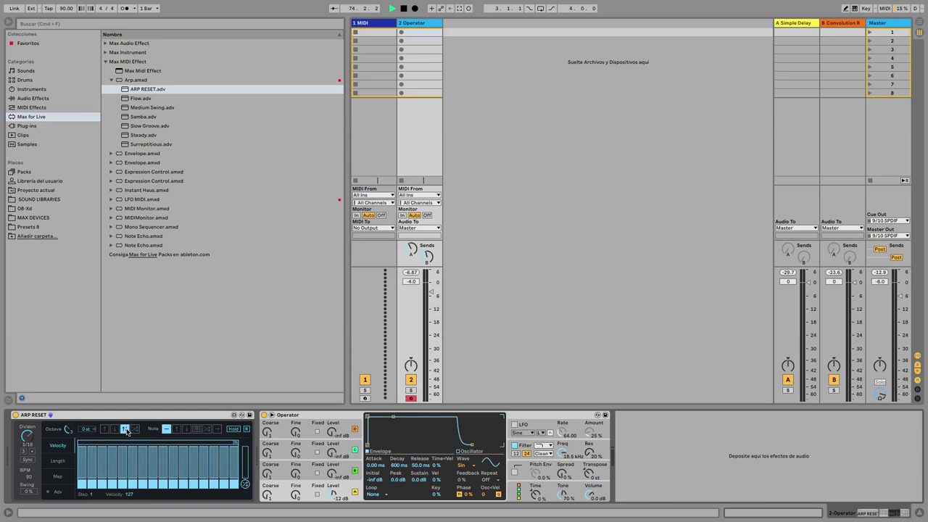
click(135, 430)
click(106, 429)
- Enable Hold, audition the down and up-down octave directions, and set the octave direction to random
click(233, 429)
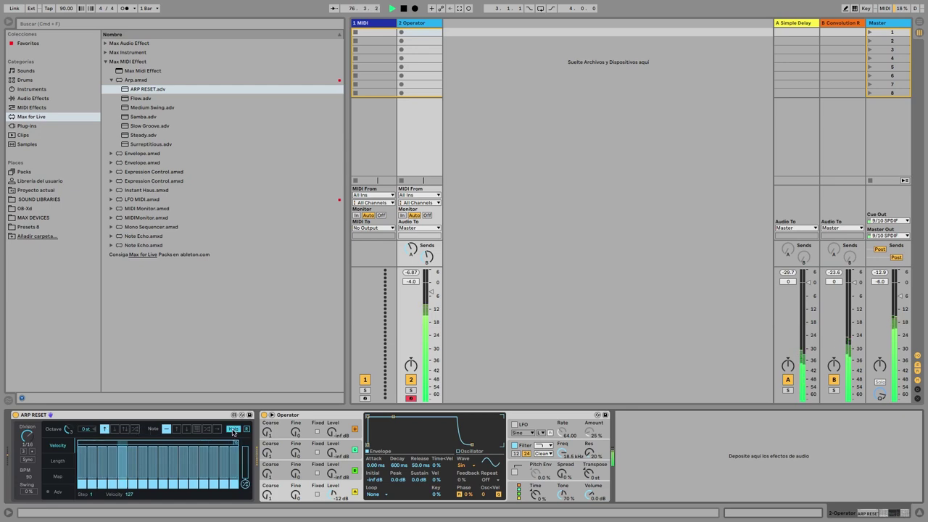
click(115, 430)
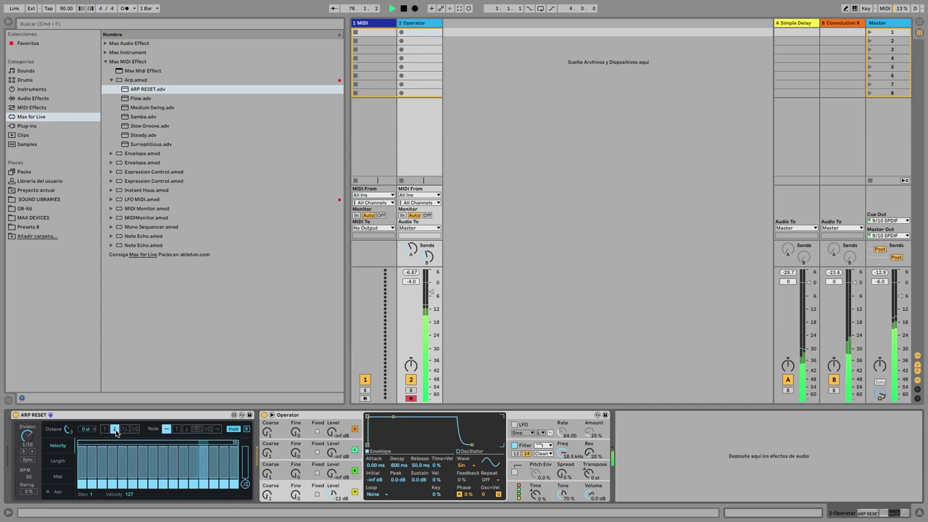
click(125, 430)
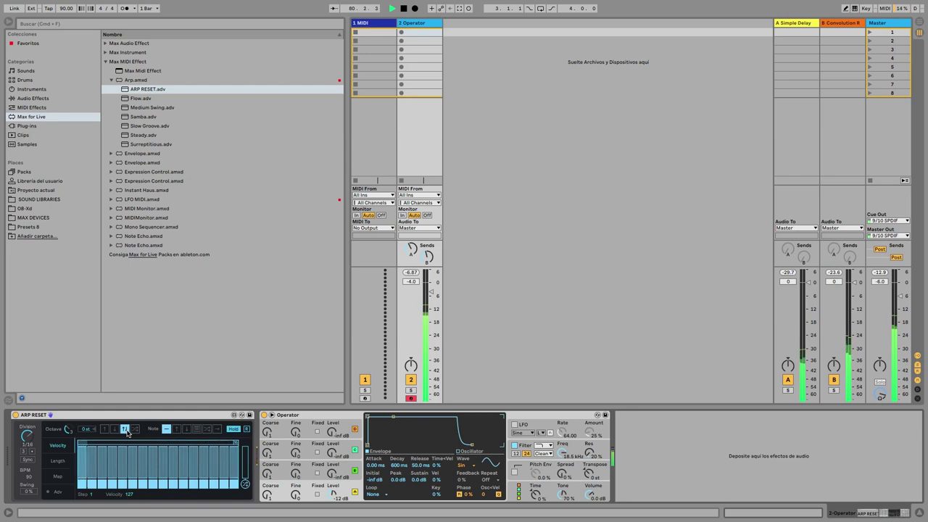
click(136, 429)
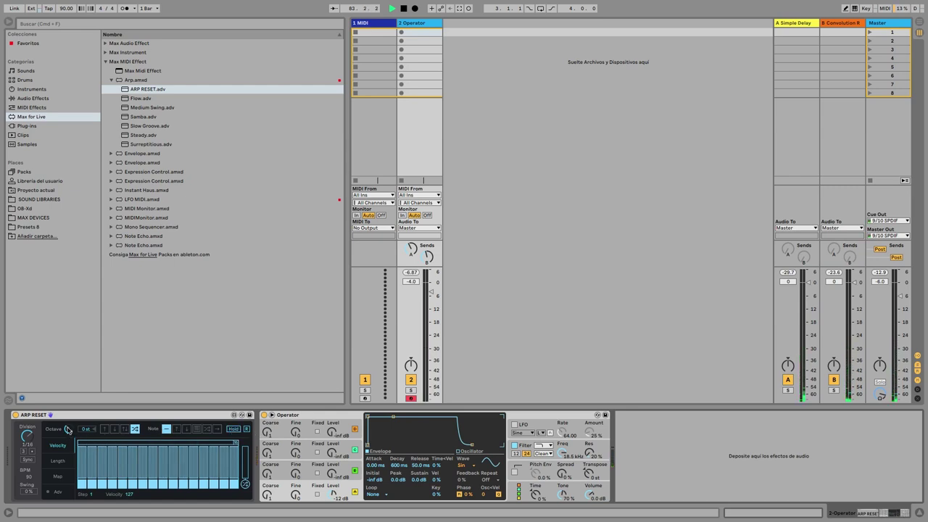
- Go through all the arpeggiator's note patterns from up to the forward arrow, returning to up
click(177, 430)
click(186, 431)
click(197, 430)
click(208, 430)
click(217, 430)
click(176, 429)
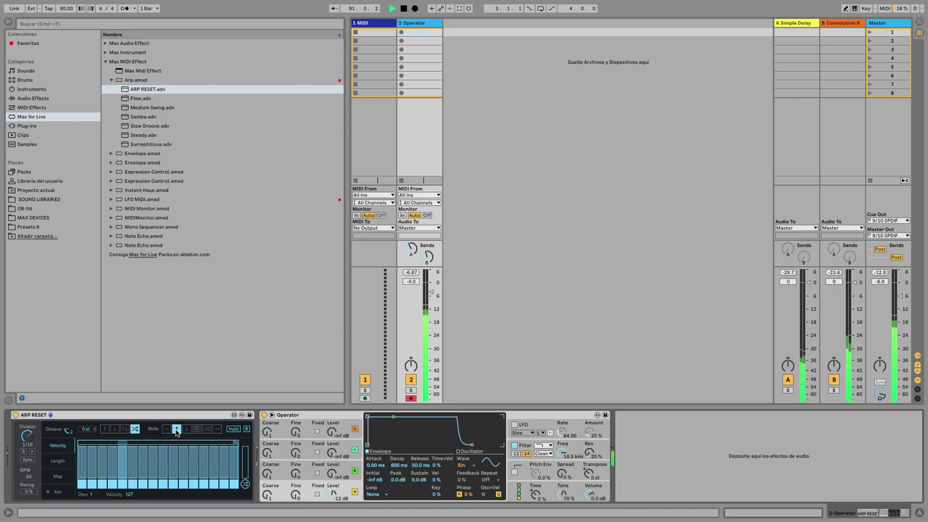
- Enable Hold, audition the down, chord, random and forward-arrow note patterns, and set the note pattern to up
click(232, 429)
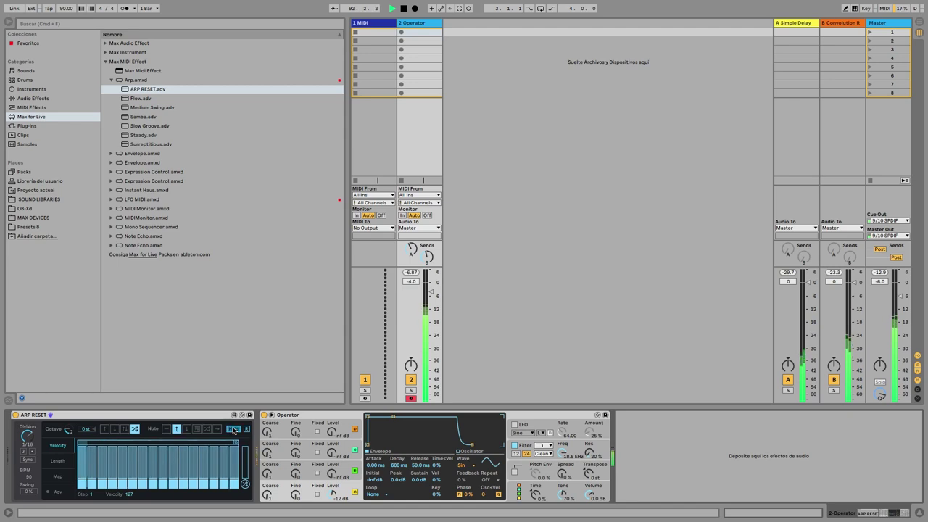
click(184, 432)
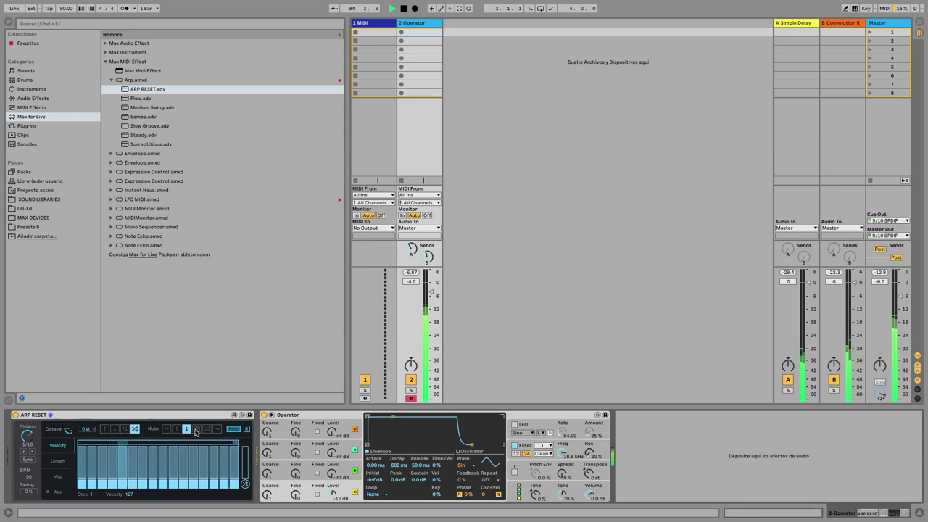
click(198, 431)
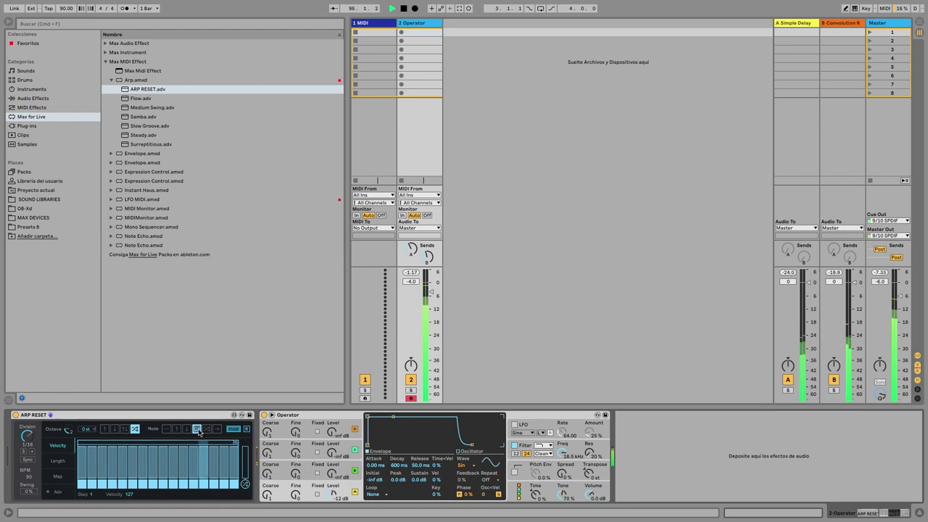
click(208, 429)
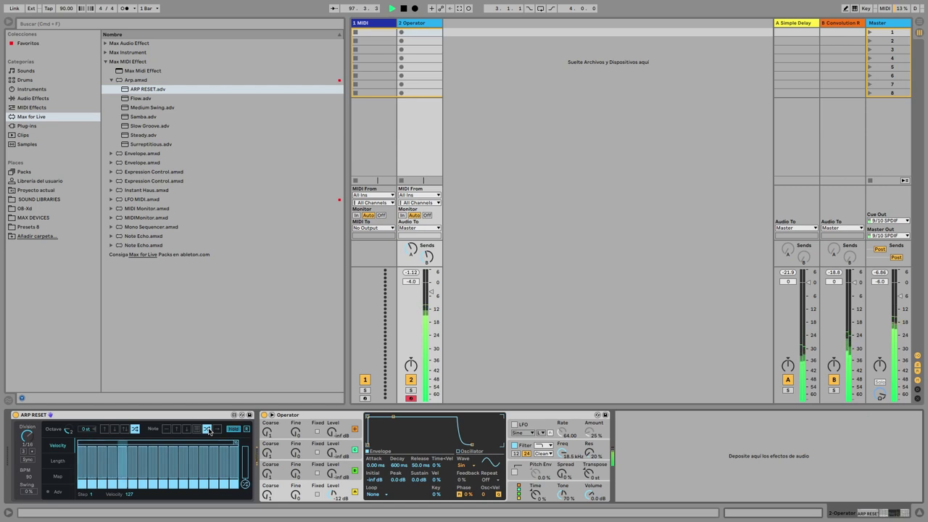
click(217, 429)
click(177, 431)
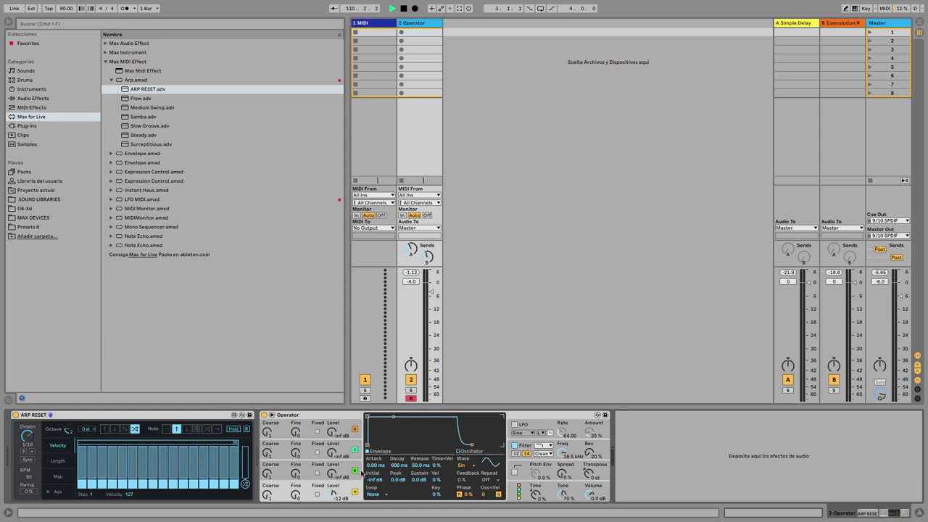
- Set Operator's oscillator velocity sensitivity to 50 %, draw varied step velocities in the arpeggiator, and enable Hold
click(319, 417)
drag(127, 459, 207, 464)
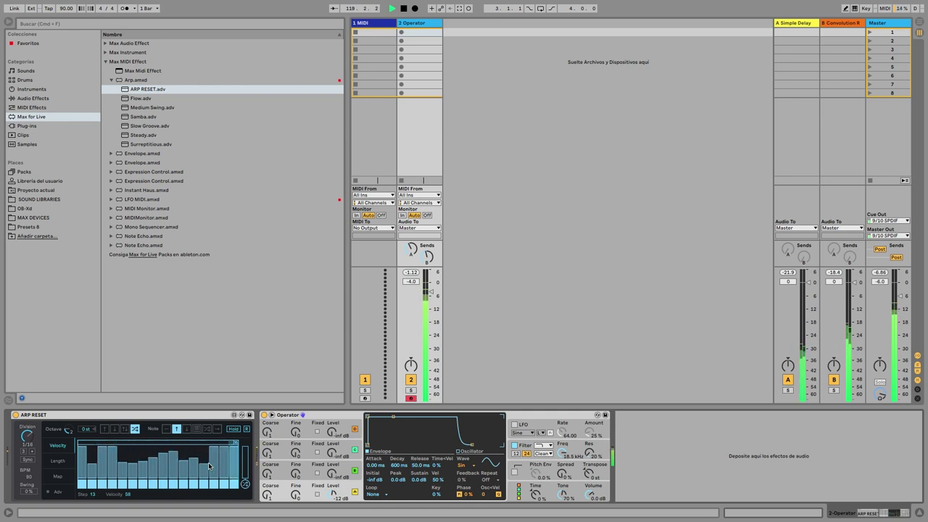
click(234, 429)
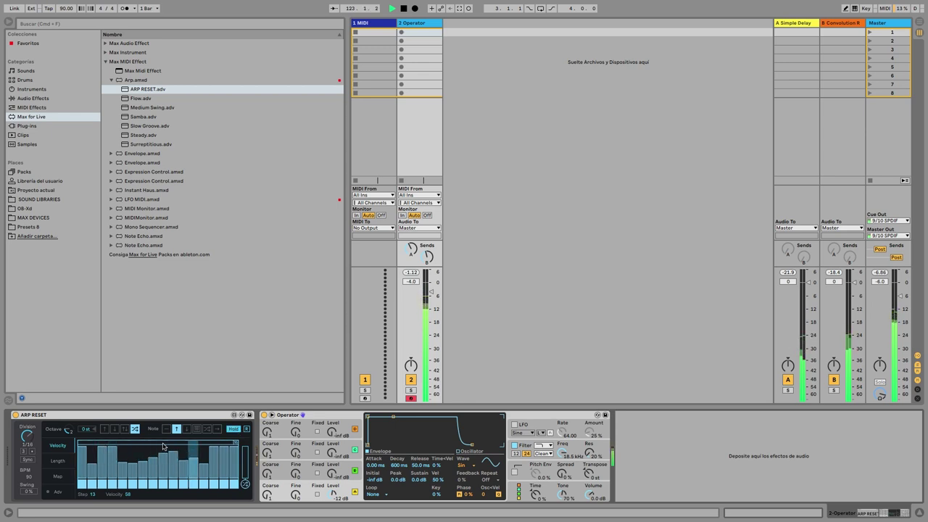
- Redraw the velocities of the first ten steps, dropping step 10 to 0, and randomize the whole velocity pattern twice
mouse_move(85, 462)
mouse_down()
mouse_move(107, 455)
mouse_move(107, 470)
mouse_move(112, 458)
mouse_move(175, 465)
mouse_up()
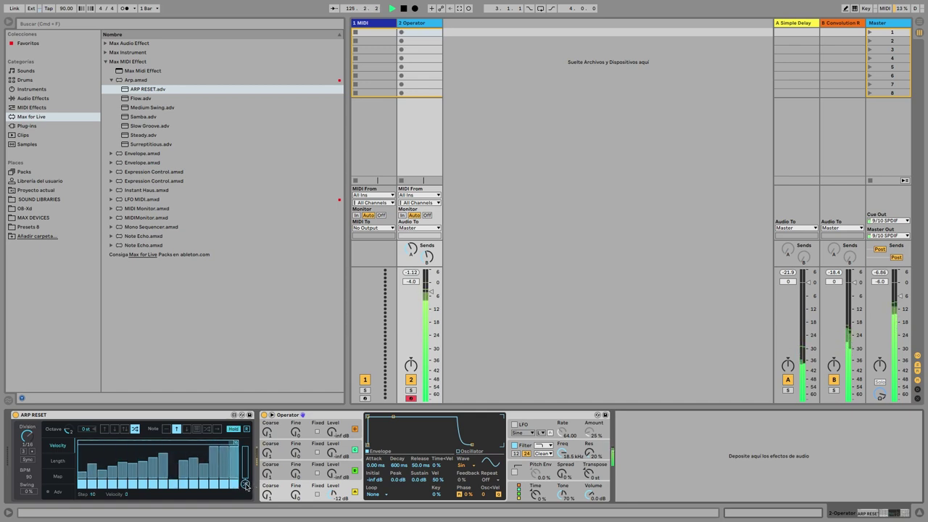
click(246, 485)
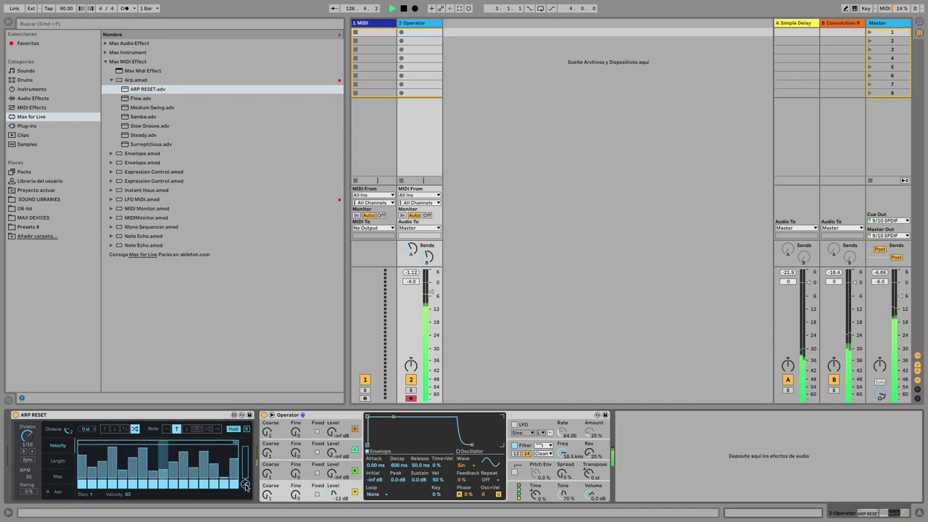
click(246, 485)
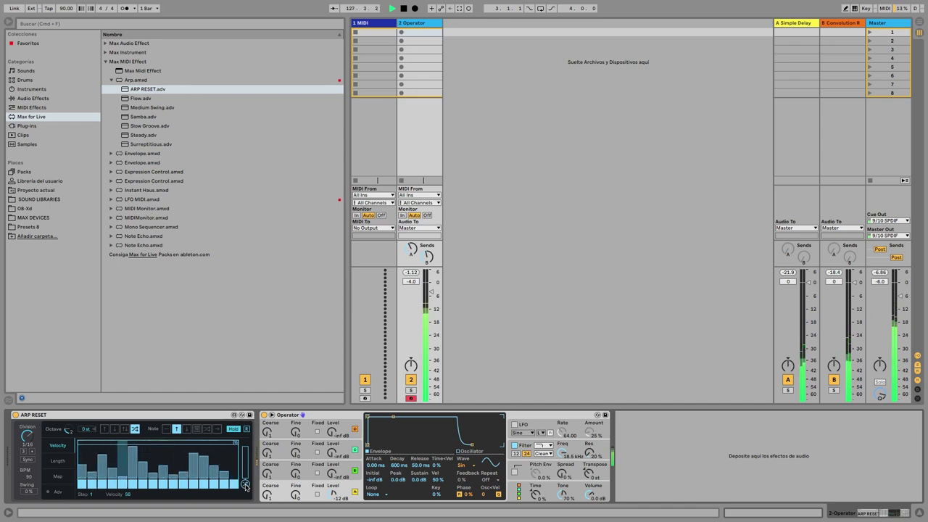
- Raise Operator's green oscillator to -6.0 dB and lower its velocity sensitivity to about 88 % with Hold enabled
click(234, 429)
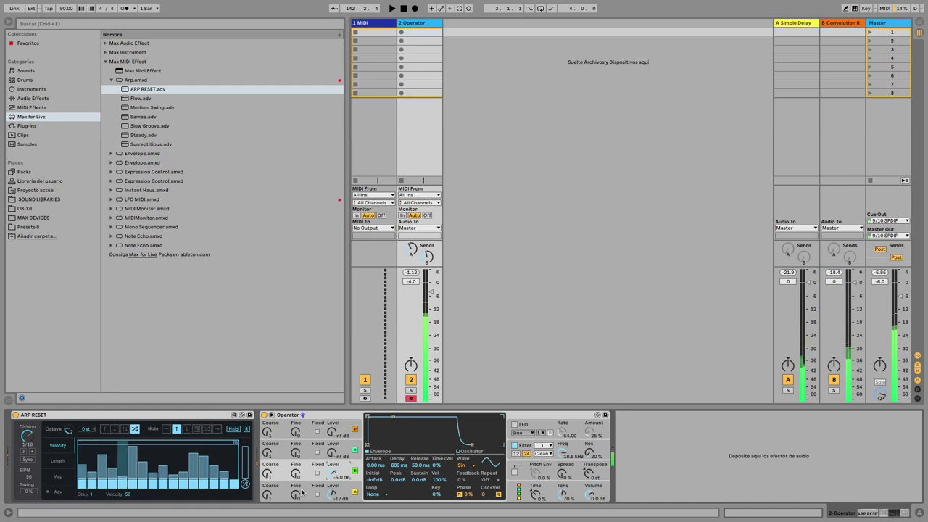
click(235, 429)
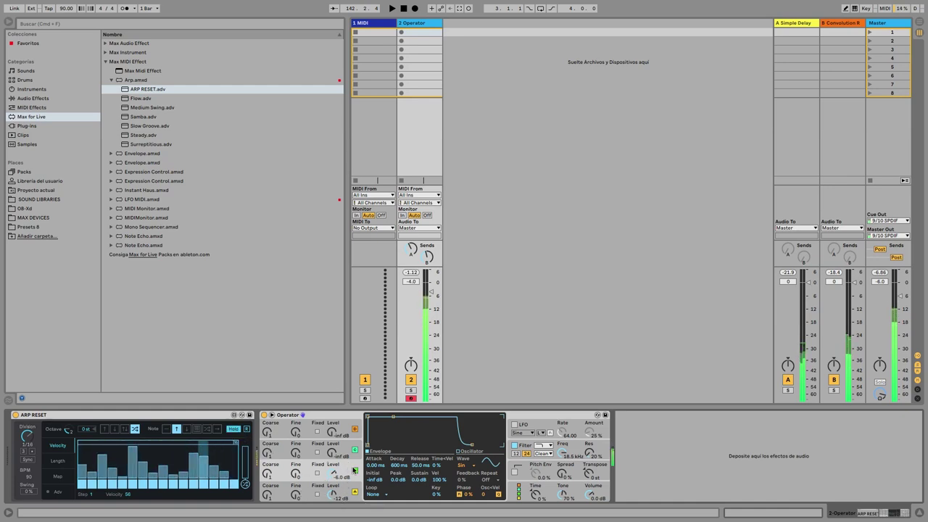
drag(439, 479, 434, 480)
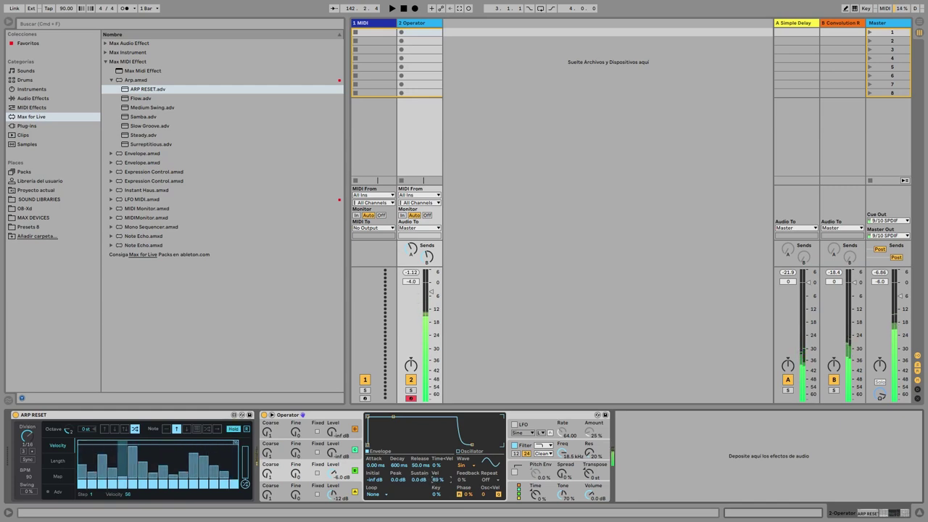
- Lower the green oscillator's velocity sensitivity to 67 %, its level to about -26 dB and its coarse tuning to 0.5, and turn Hold off
drag(433, 480, 434, 489)
drag(334, 475, 333, 490)
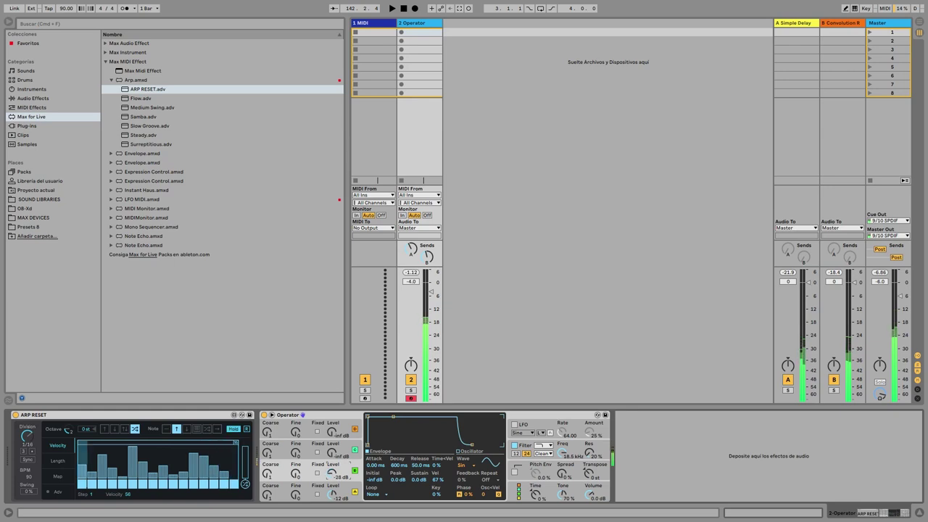
drag(267, 477, 267, 481)
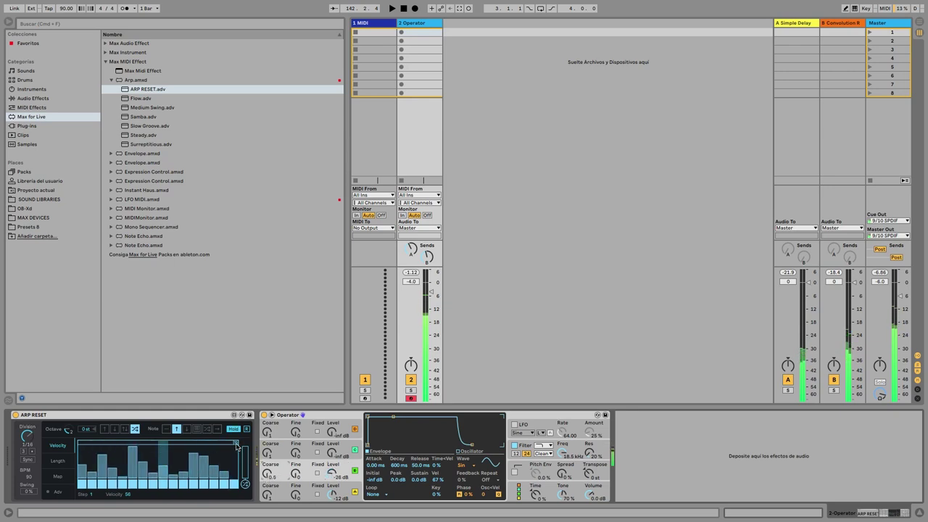
click(232, 430)
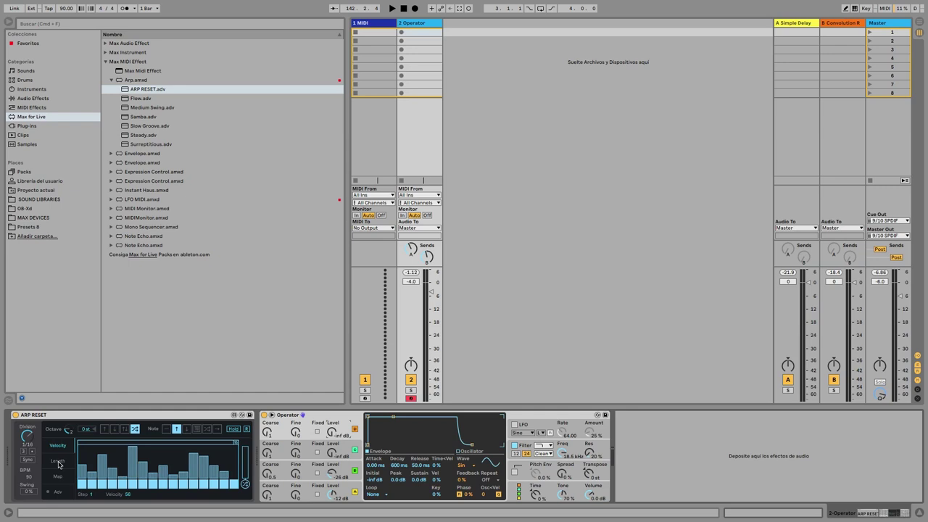
- Raise all step velocities in the arpeggiator to 127 and set the green oscillator's velocity sensitivity to 0 %
mouse_move(82, 473)
mouse_down()
mouse_move(82, 422)
mouse_move(234, 429)
mouse_up()
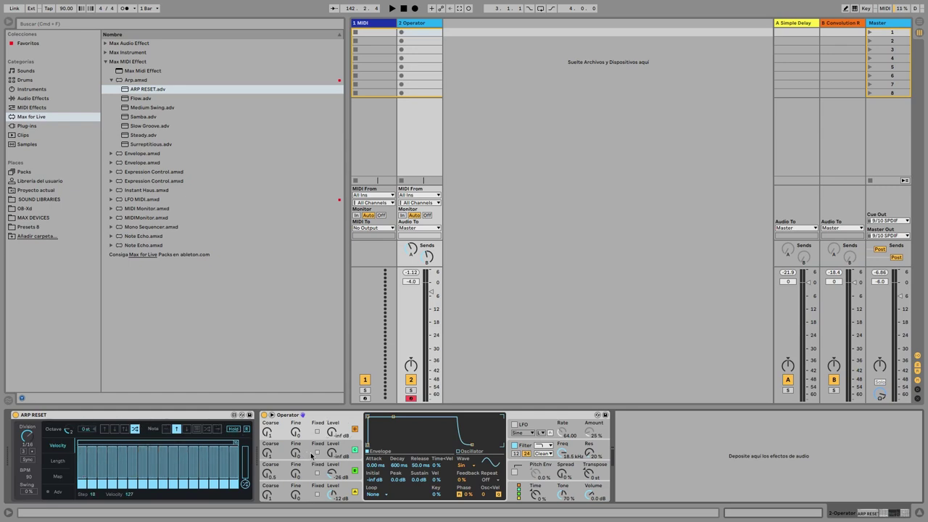
click(347, 466)
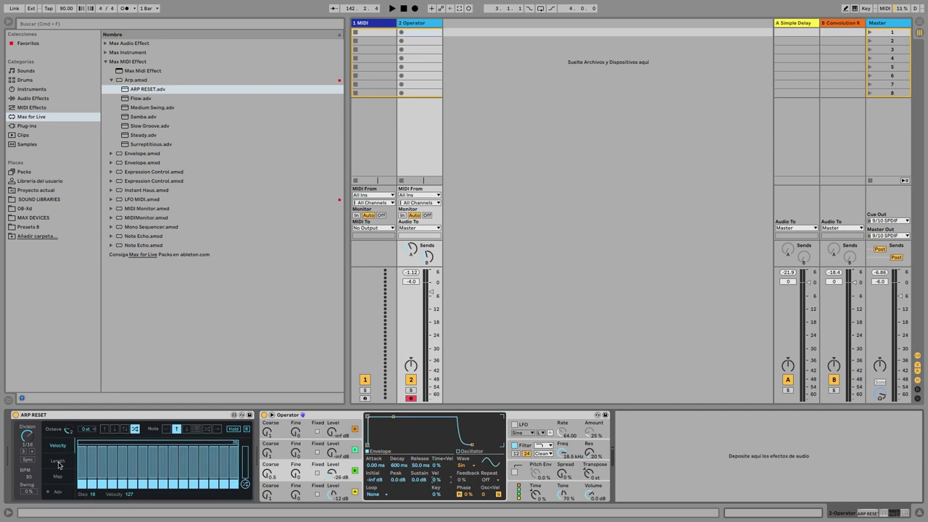
- Silence the green oscillator to -inf dB, draw shorter lengths for several arpeggiator steps, and randomize the whole length pattern
click(59, 462)
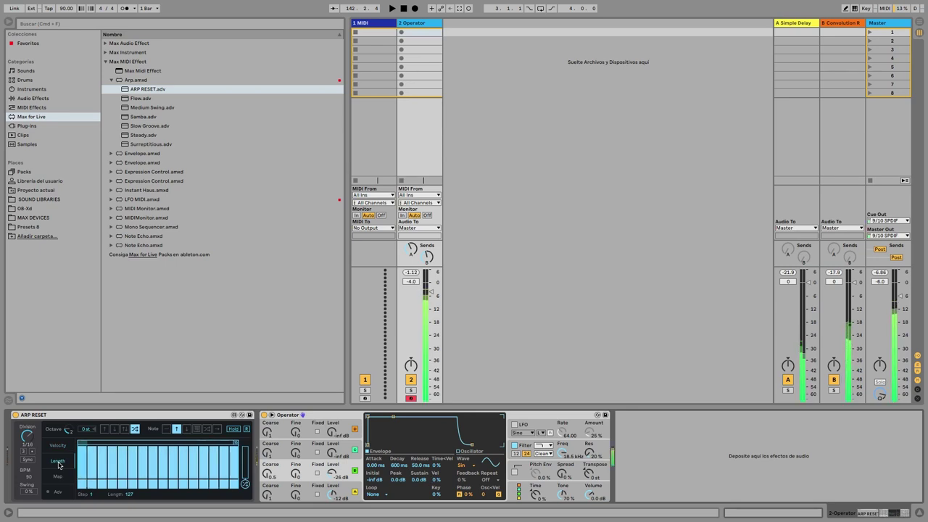
drag(331, 470, 331, 473)
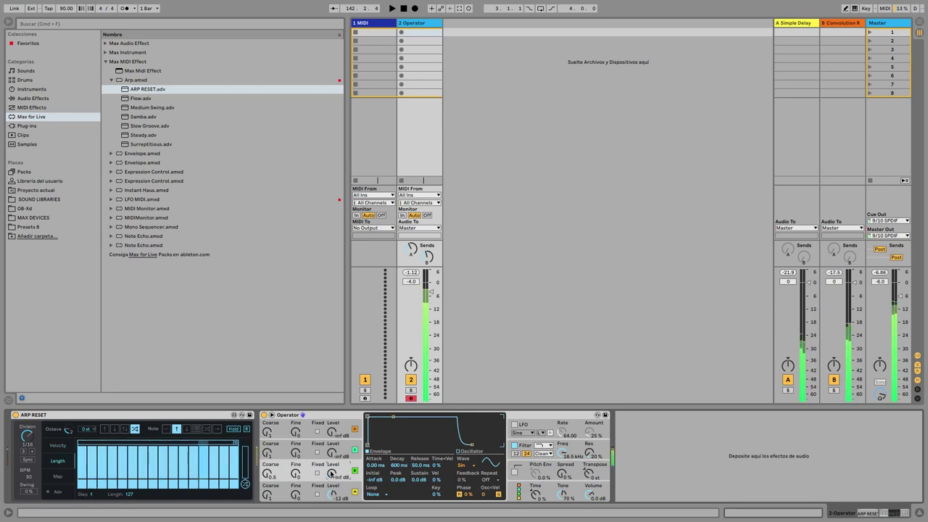
click(85, 475)
mouse_move(108, 457)
mouse_down()
mouse_move(144, 459)
mouse_move(144, 476)
mouse_move(198, 451)
mouse_move(208, 473)
mouse_up()
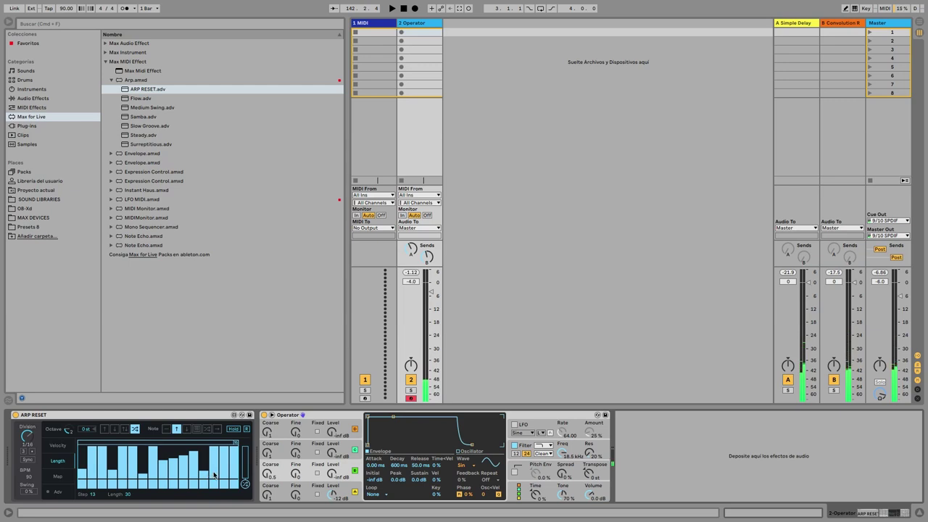
click(245, 485)
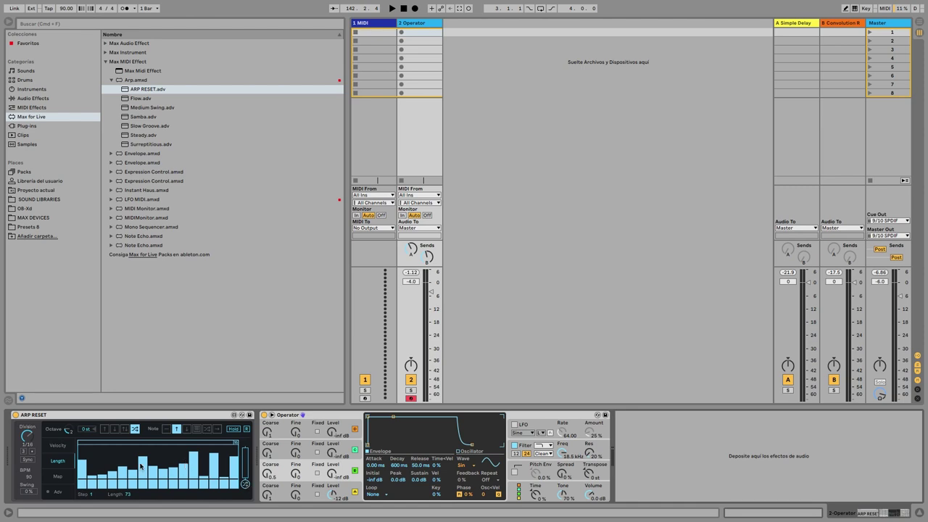
- Map the arpeggiator's modulation steps to the green oscillator's Coarse, raise its level to -24 dB, randomize the steps and audition them with Hold during playback
click(52, 478)
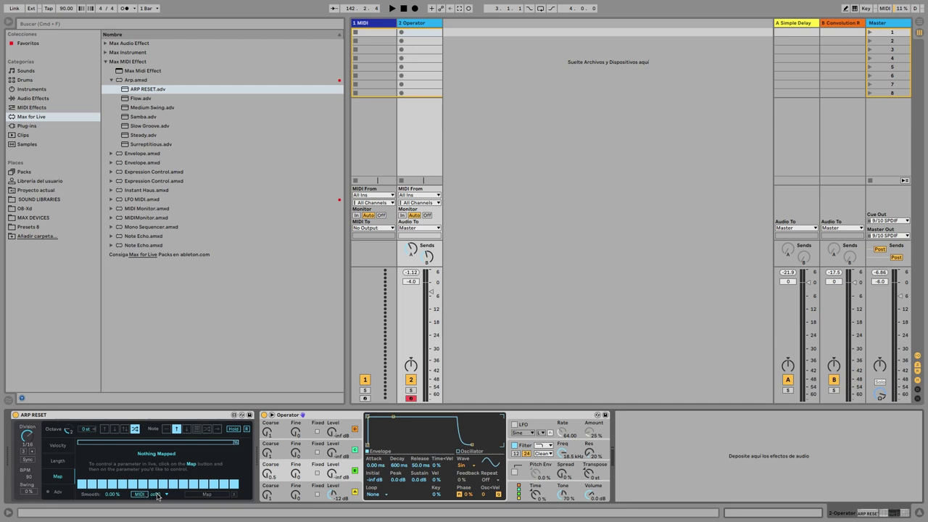
click(207, 494)
click(270, 473)
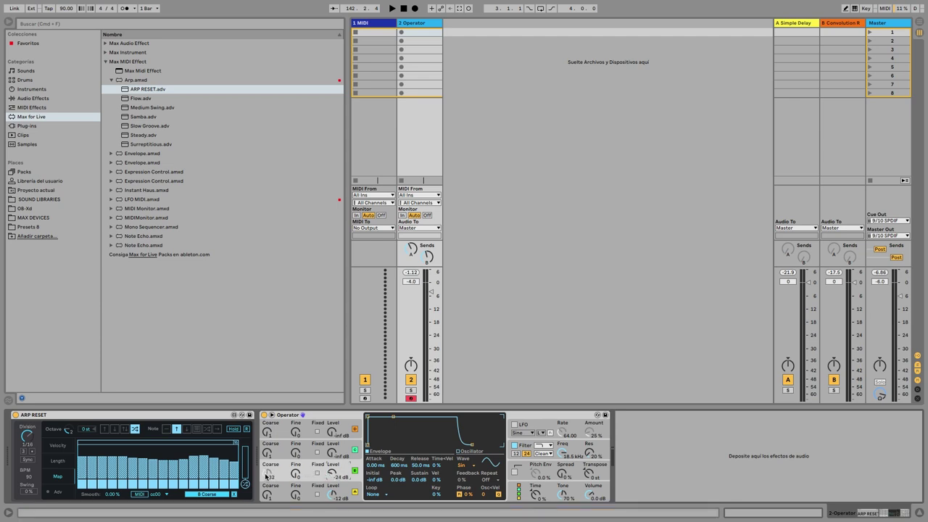
key(space)
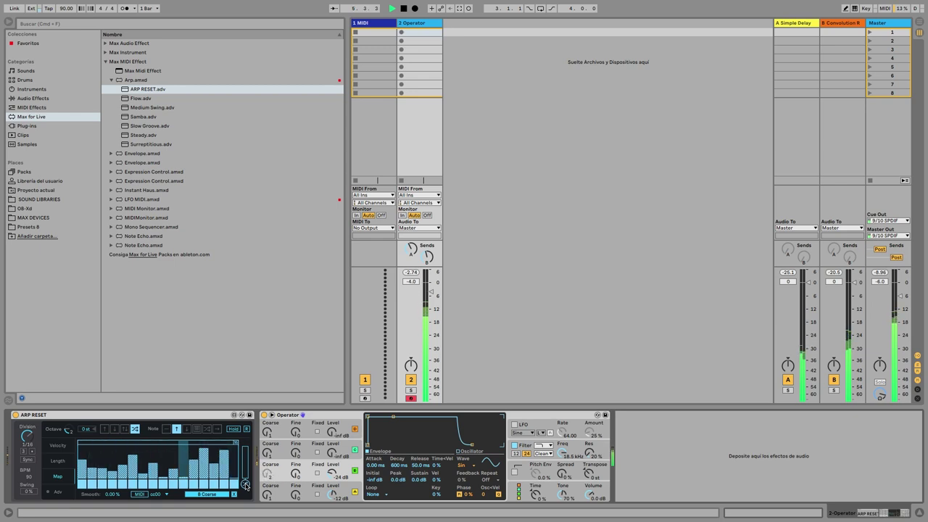
click(236, 429)
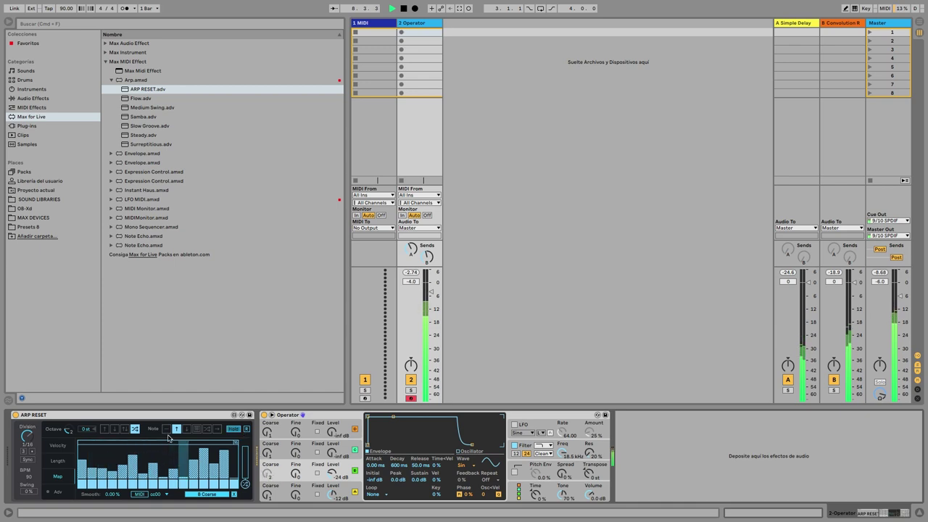
click(237, 432)
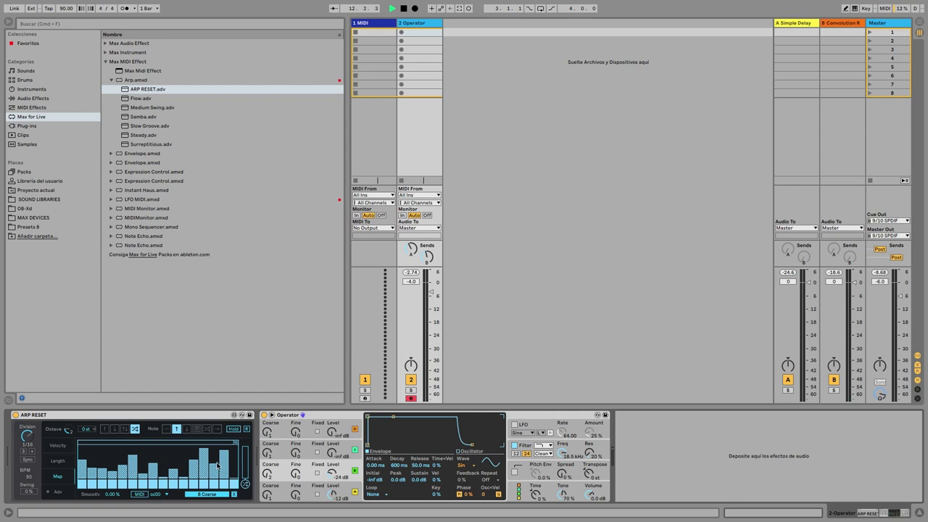
click(56, 461)
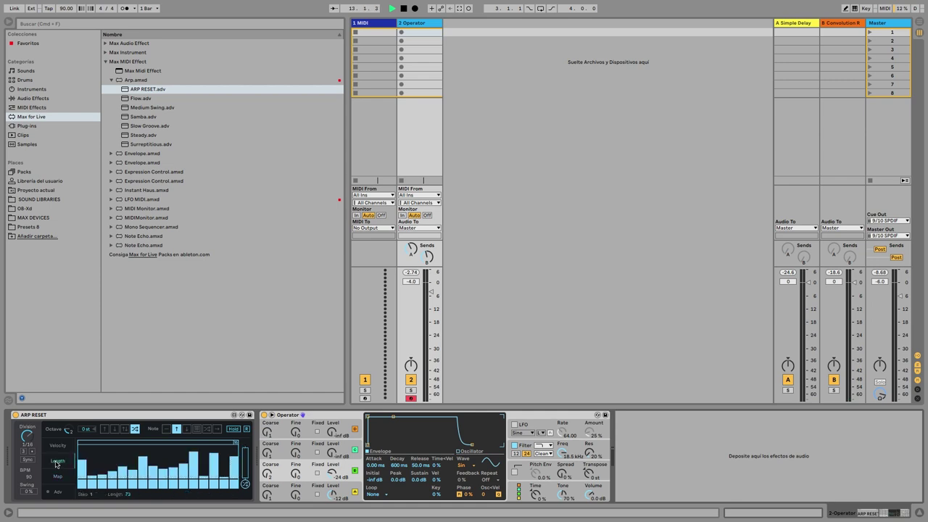
click(64, 446)
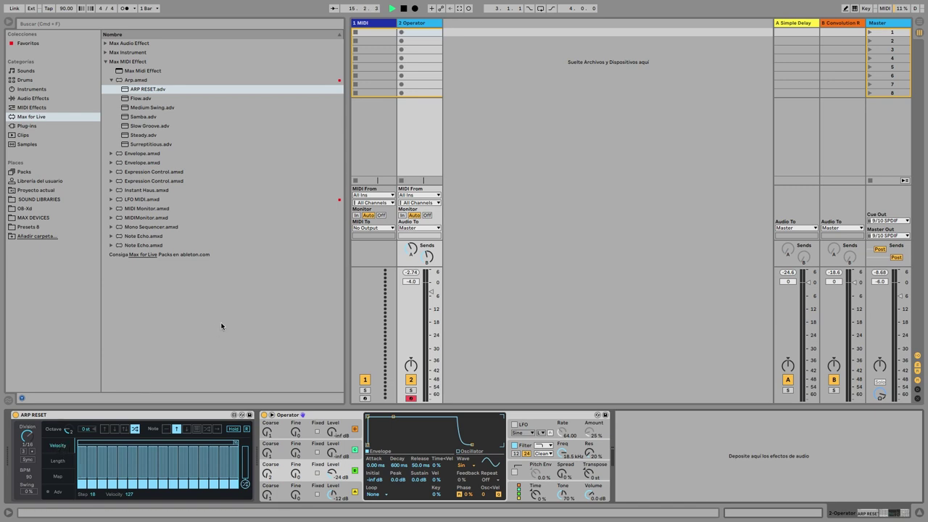
- Deactivate the Operator track and load the Analog instrument onto the armed 1 MIDI track
click(146, 228)
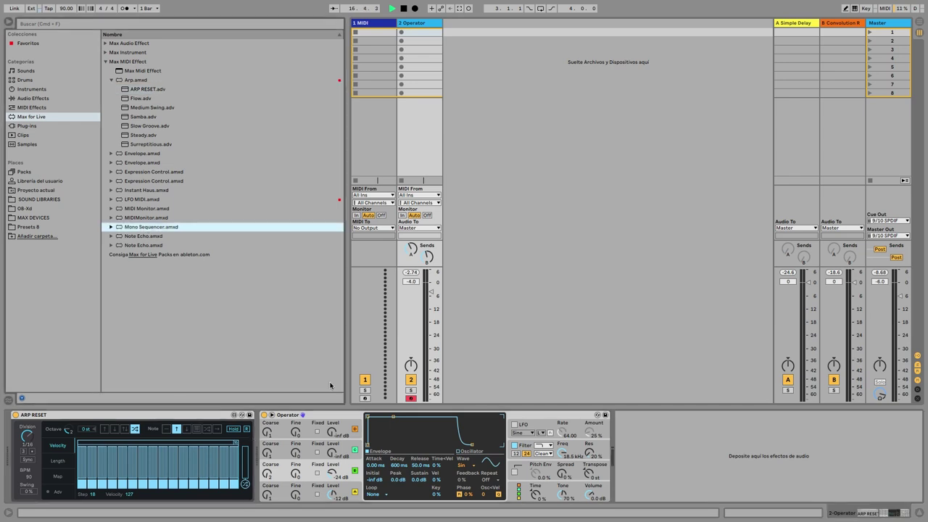
click(411, 380)
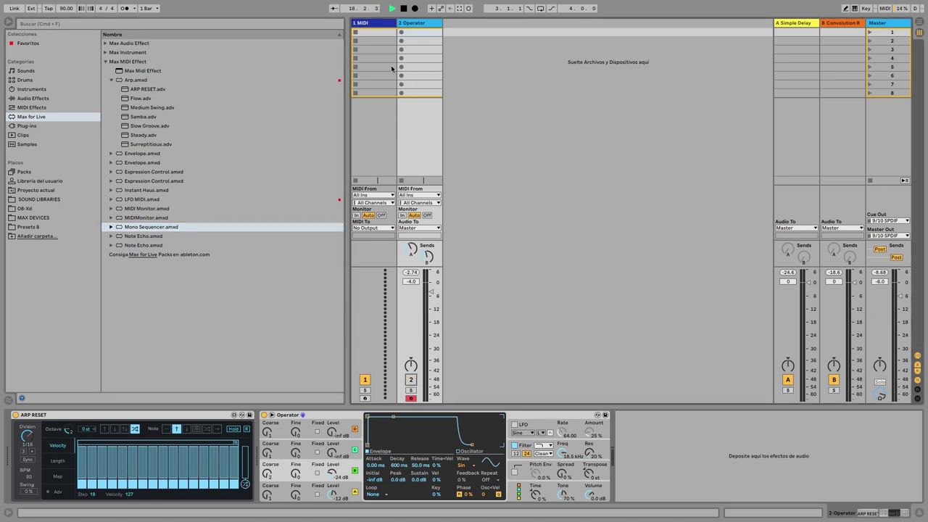
click(375, 24)
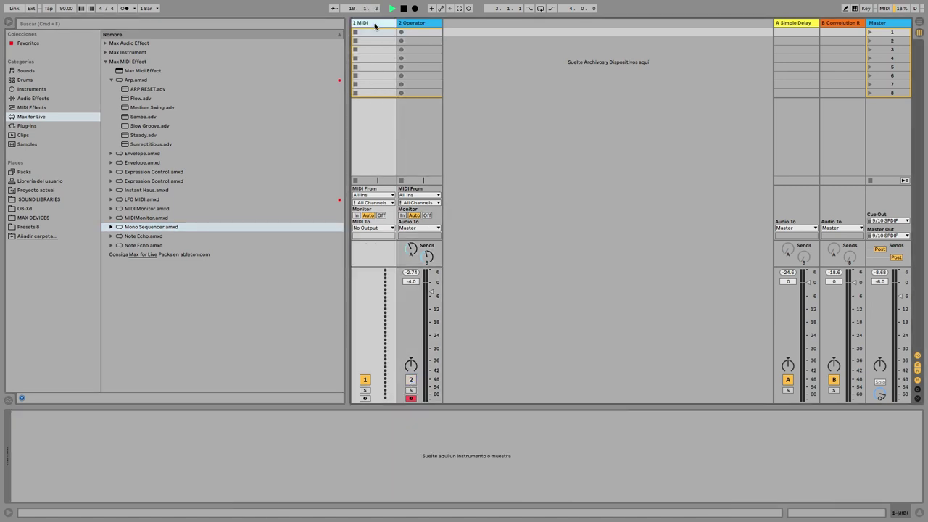
click(365, 398)
click(33, 89)
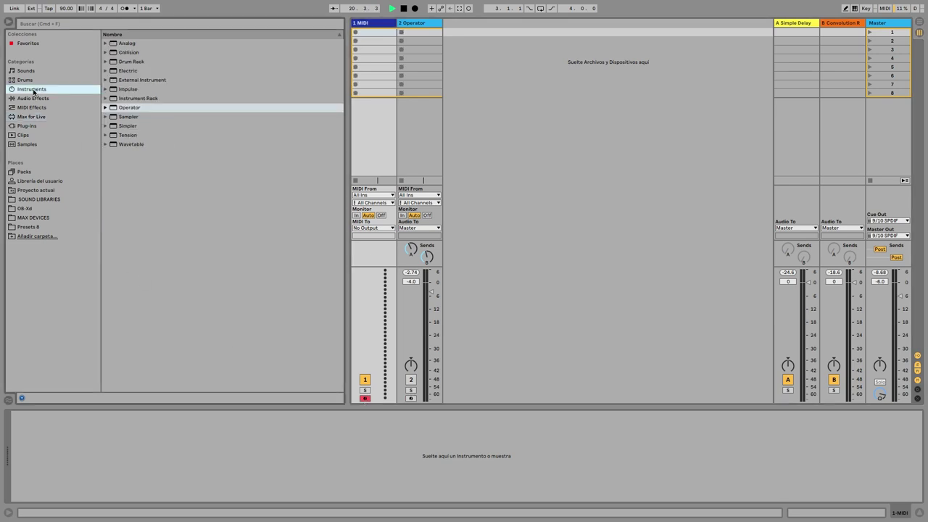
double_click(125, 44)
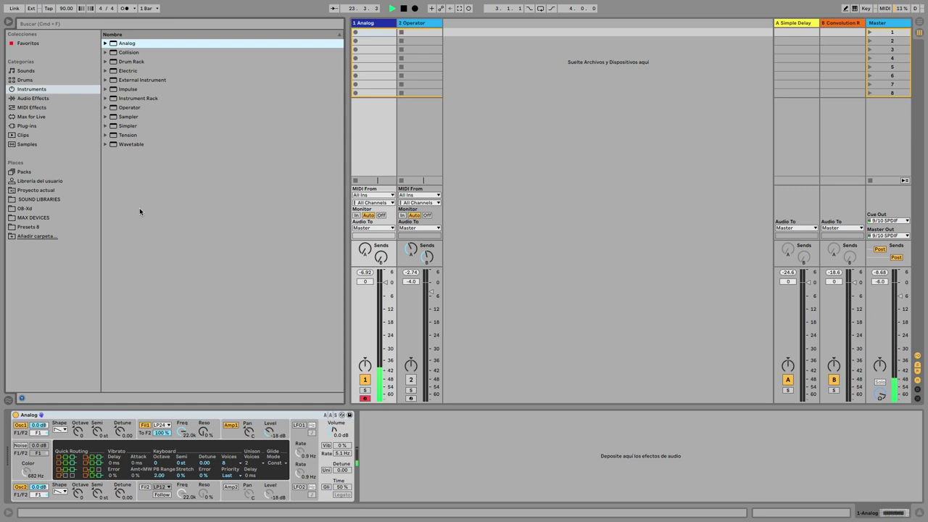
- Turn off Analog's Osc2 and give Osc1 a rectangular waveform with its sub level at 100 %
click(21, 487)
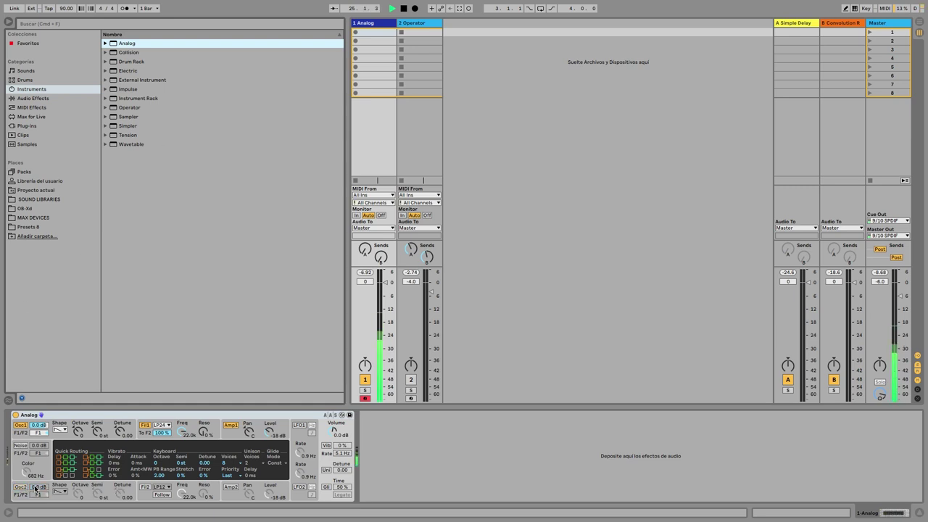
click(63, 429)
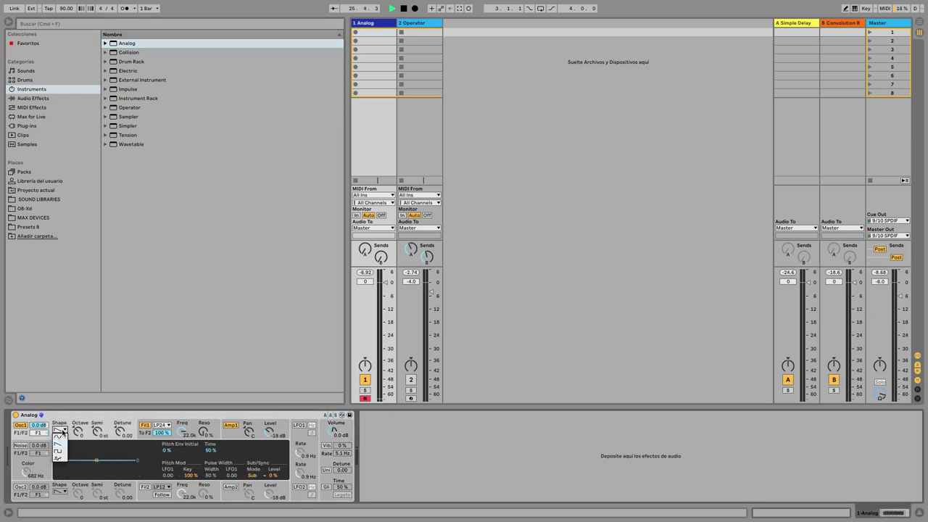
click(59, 451)
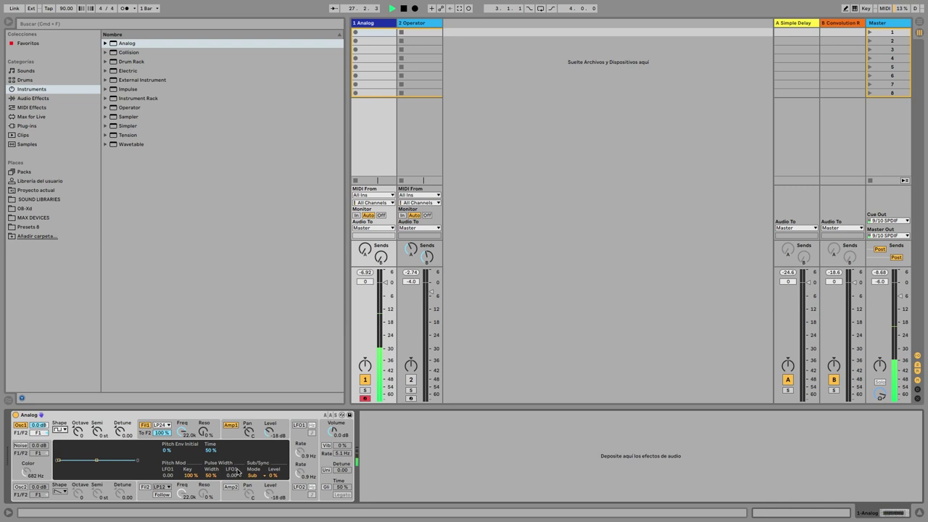
drag(273, 475, 273, 473)
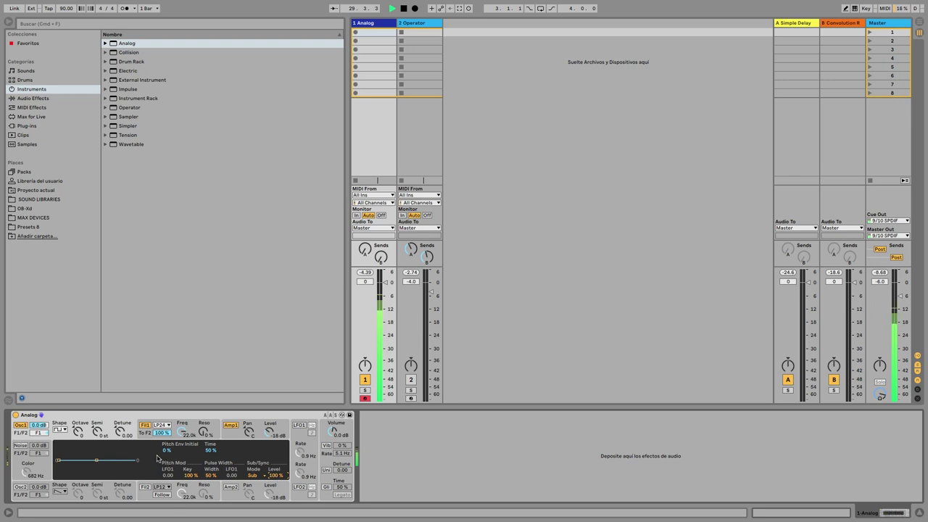
- Set Analog's filter 1 to frequency 223 and resonance 32 %, and shape its envelope to 196 ms decay and 0.13 sustain
drag(181, 433, 181, 467)
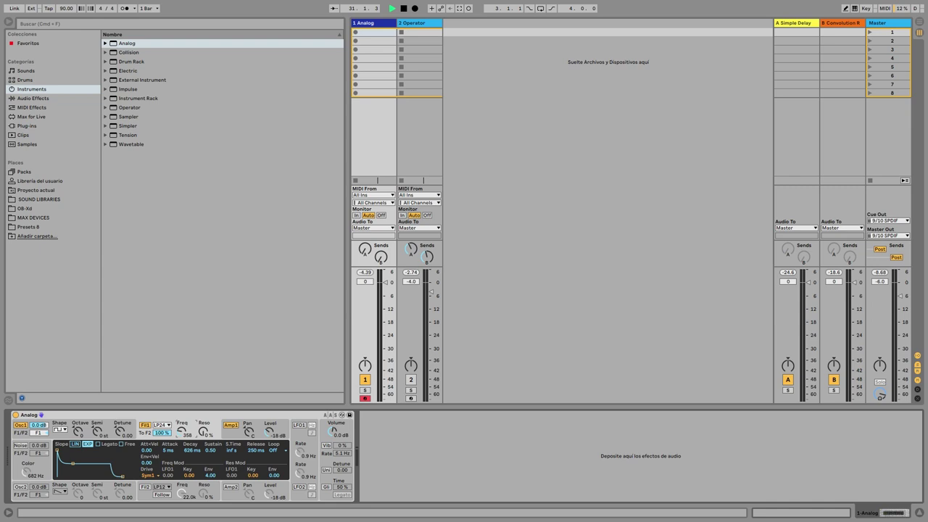
mouse_move(204, 432)
mouse_down()
mouse_move(204, 413)
mouse_move(202, 434)
mouse_up()
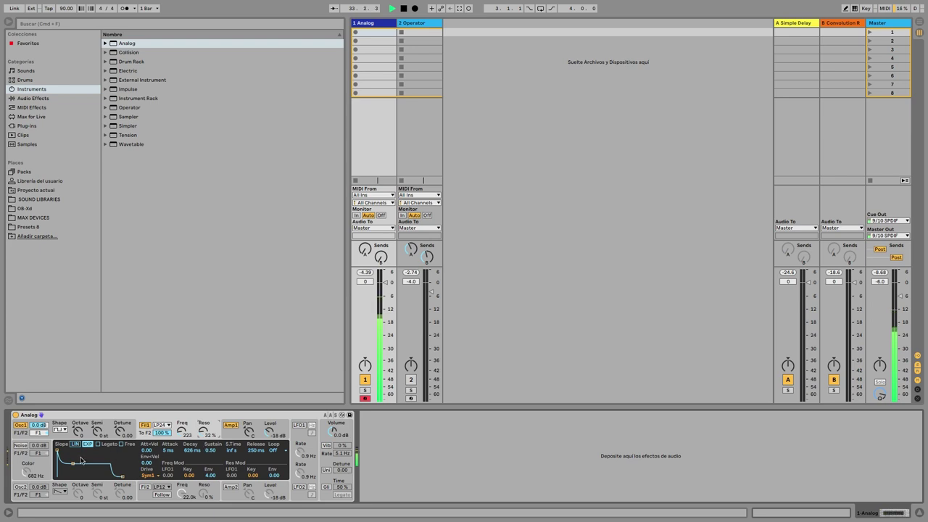
drag(72, 463, 69, 473)
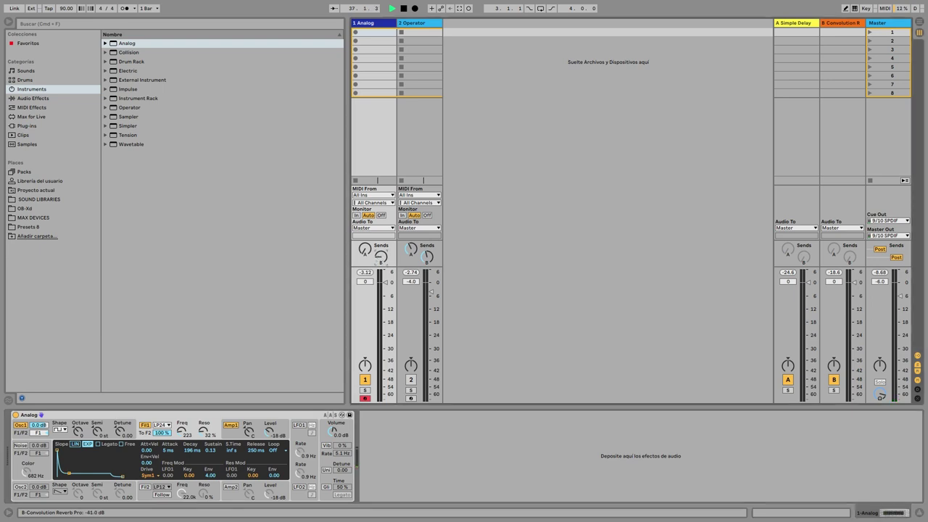
- Raise the Analog track's Simple Delay send to about -25.7 dB and insert the Mono Sequencer device before Analog
mouse_move(365, 249)
mouse_down()
mouse_move(365, 239)
mouse_move(366, 255)
mouse_up()
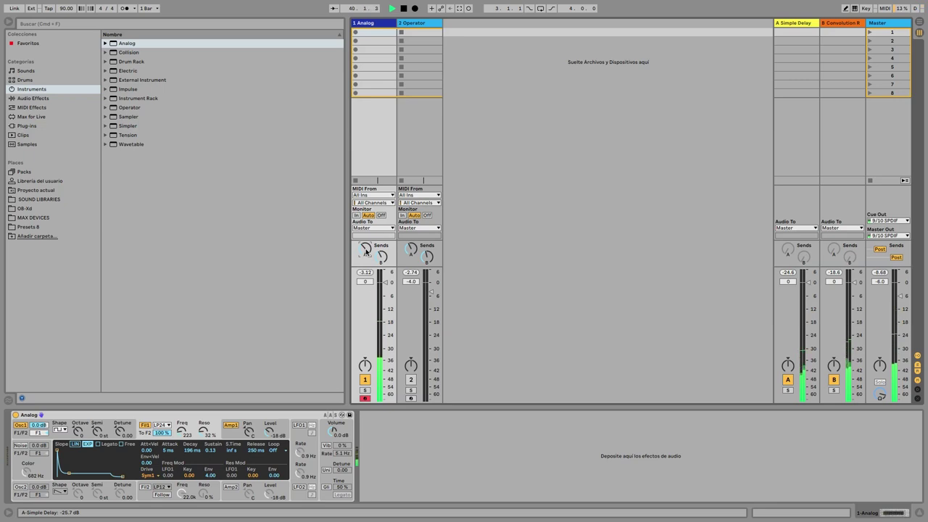
click(29, 118)
click(147, 229)
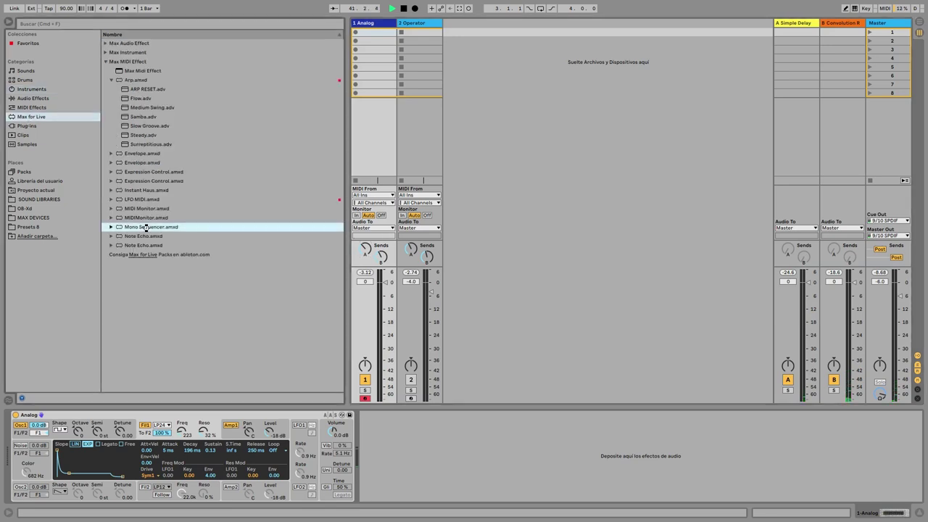
double_click(145, 228)
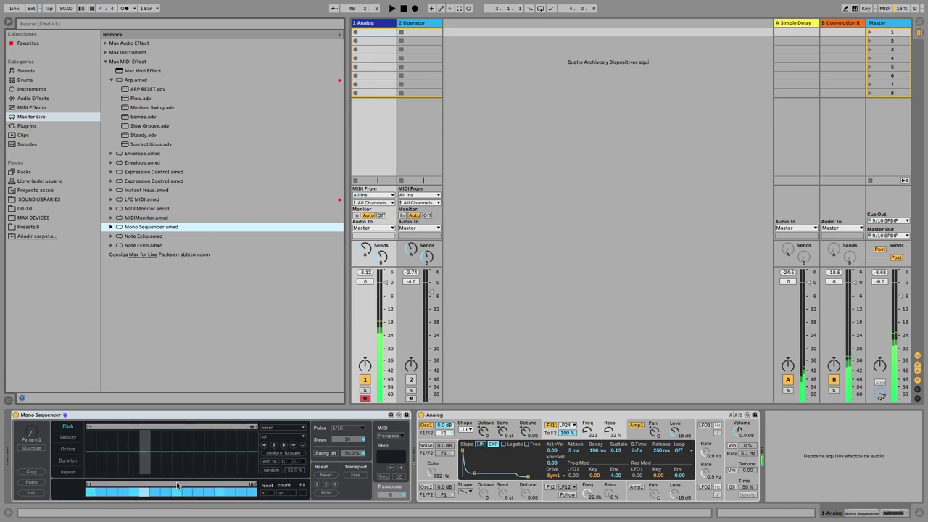
- Enable Quantize in the Mono Sequencer, set the pattern dial back to Pattern 1 and initialize the pattern
click(31, 449)
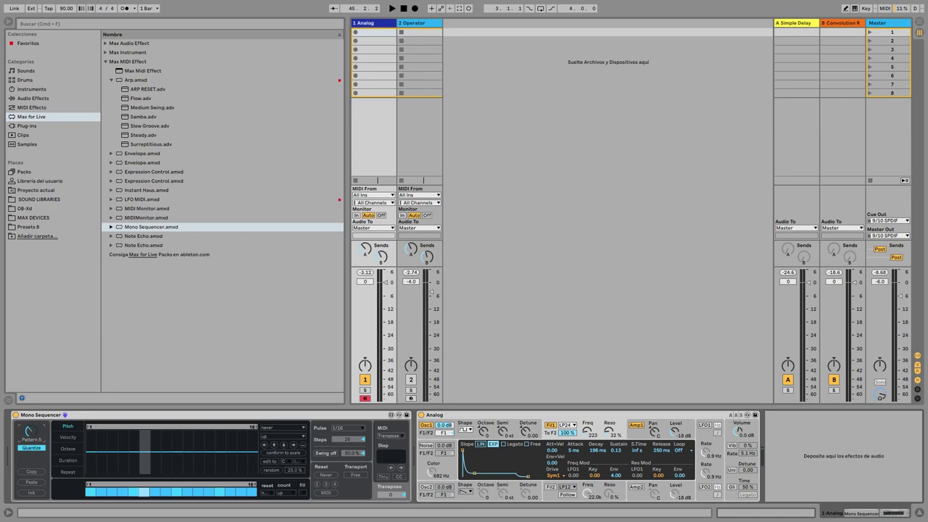
mouse_move(31, 432)
mouse_down()
mouse_move(31, 421)
mouse_move(32, 441)
mouse_up()
click(31, 493)
- Draw pitches in the Mono Sequencer: a high note on step 3, G#/Ab on steps 5 and 12, and F#/Gb on step 8
drag(114, 453, 117, 427)
click(135, 455)
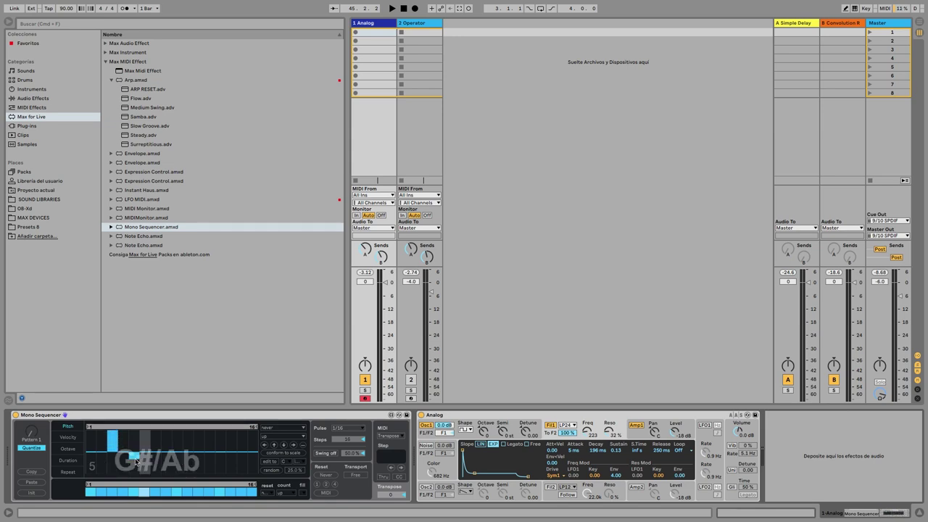
click(167, 441)
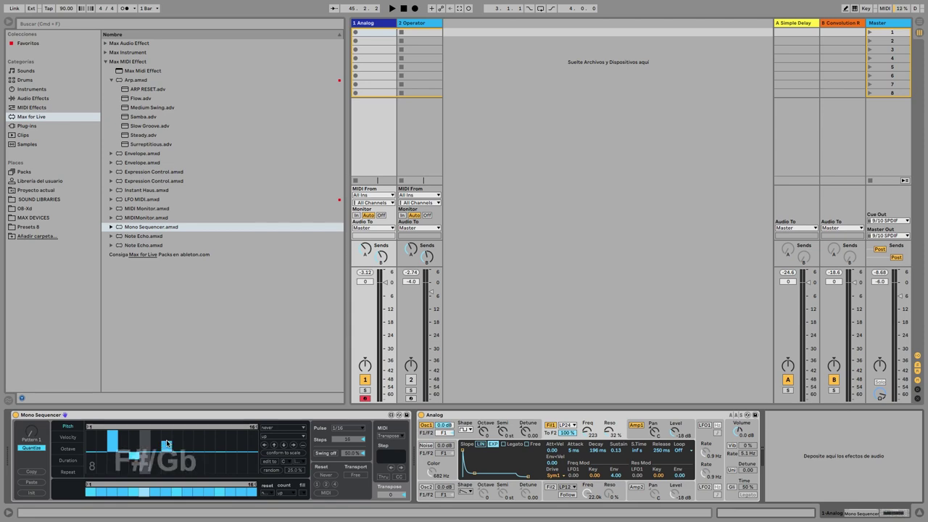
click(209, 466)
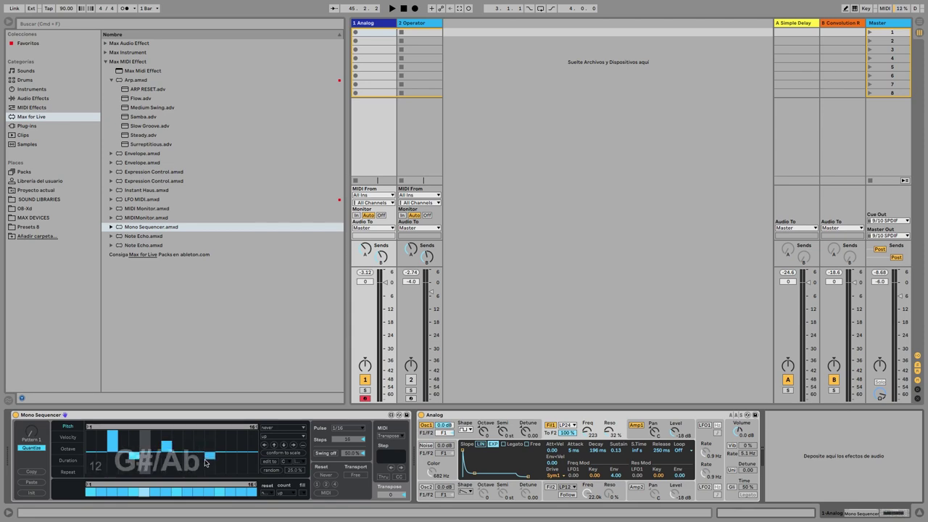
- Draw new pitches in the Mono Sequencer during playback: raised notes on steps 3, 10 (A#/Bb) and 13, and F on steps 6 and 14
click(243, 441)
key(space)
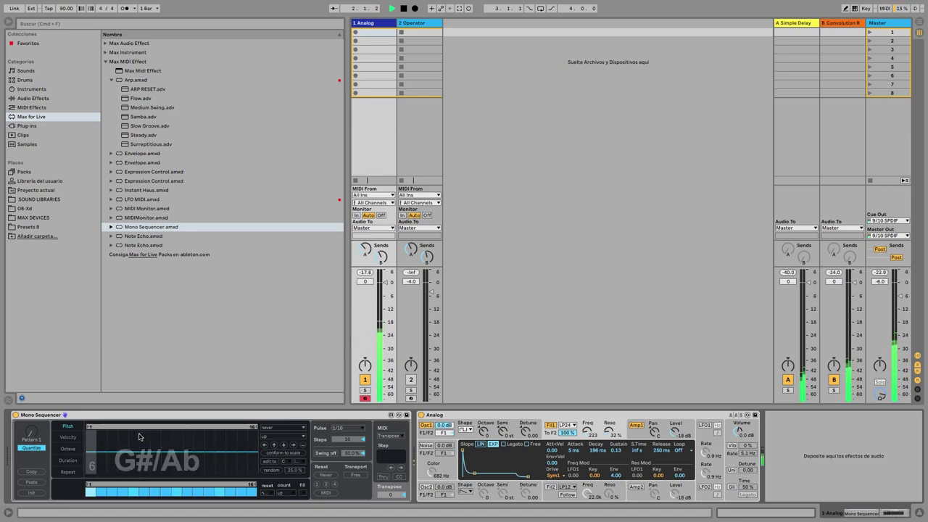
click(67, 428)
click(113, 440)
click(145, 468)
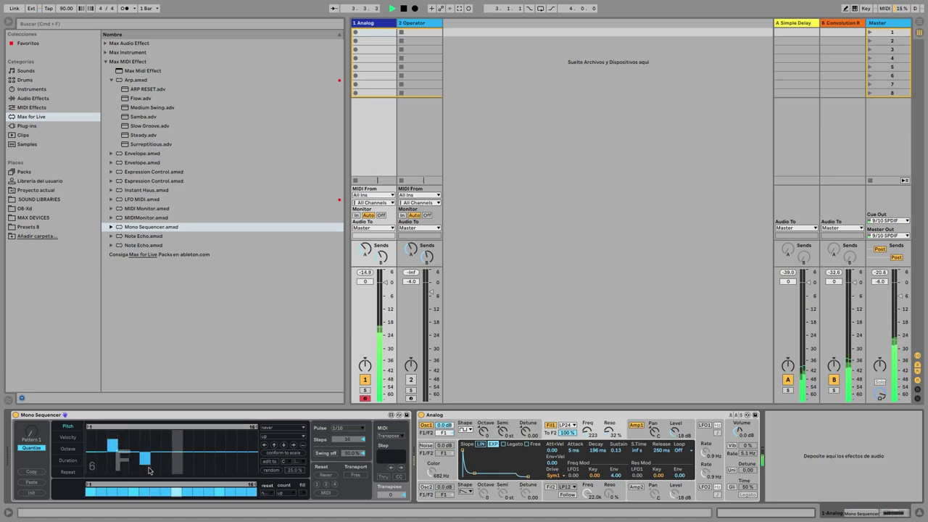
click(187, 435)
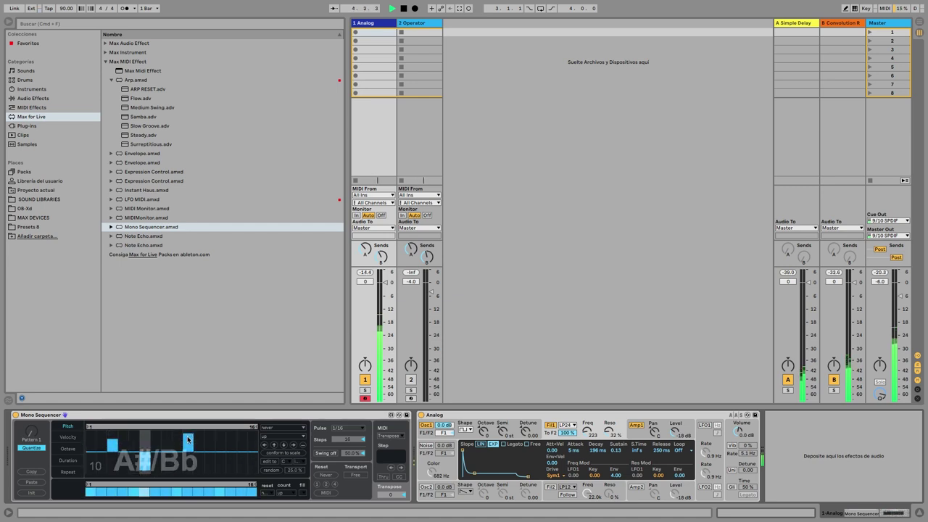
click(220, 438)
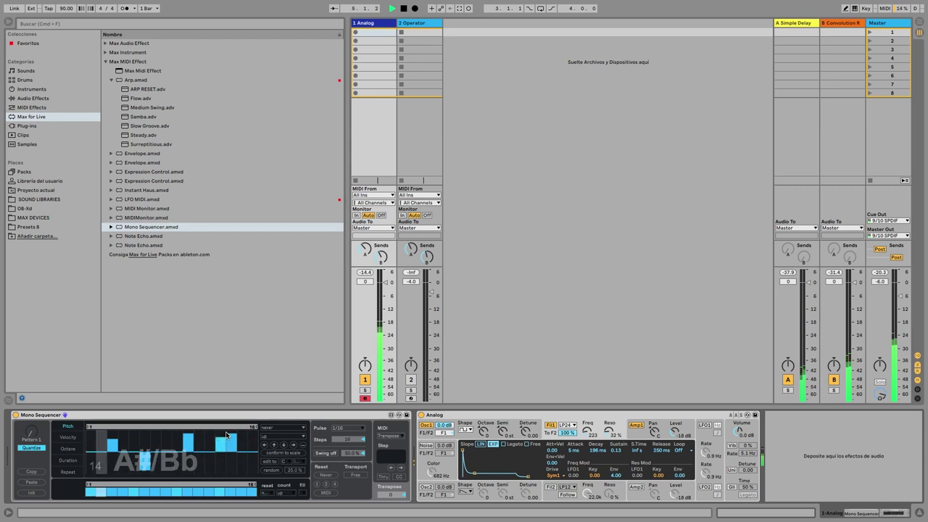
click(232, 460)
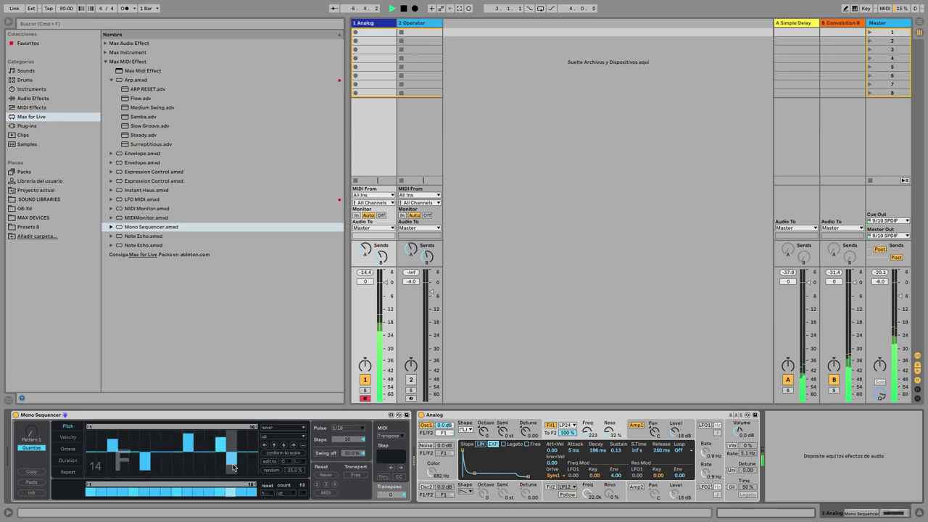
key(space)
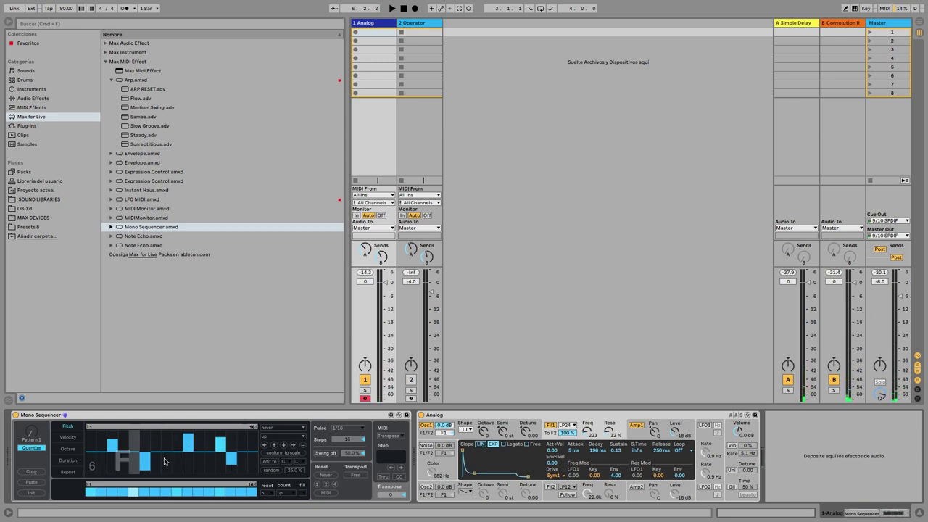
- Randomize the pitch lane at 25 % and again at 100 %, playing back each version
click(271, 470)
key(space)
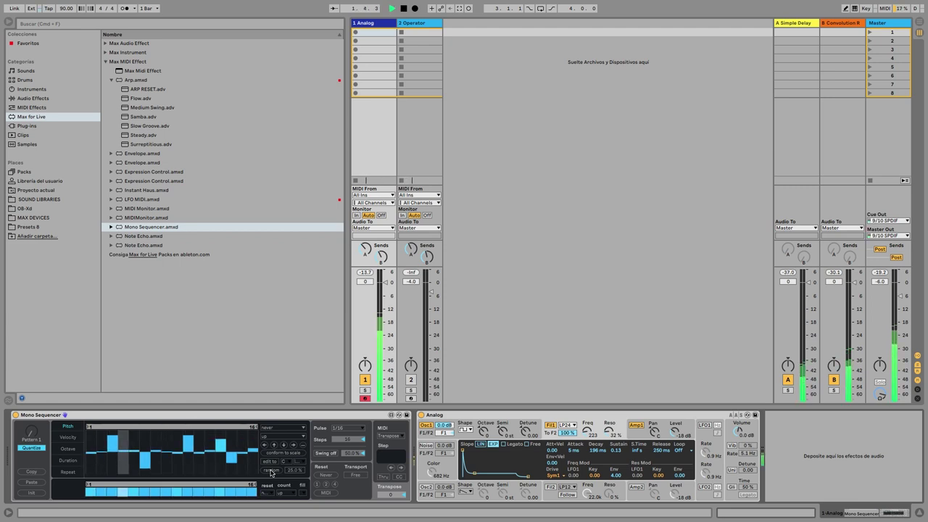
key(space)
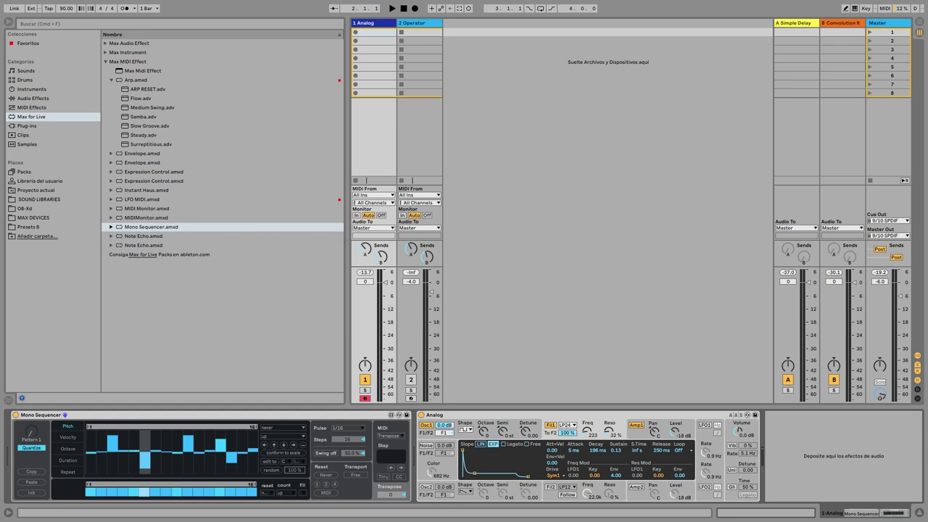
click(271, 472)
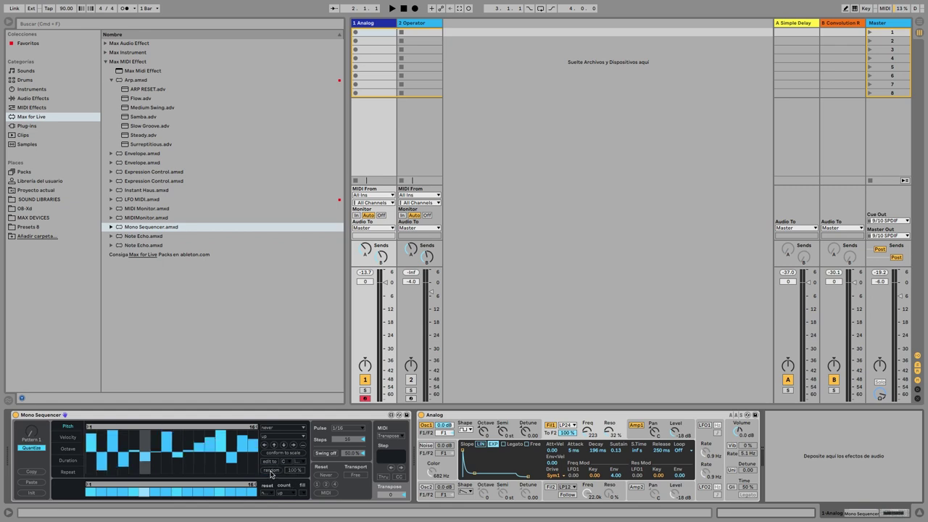
key(space)
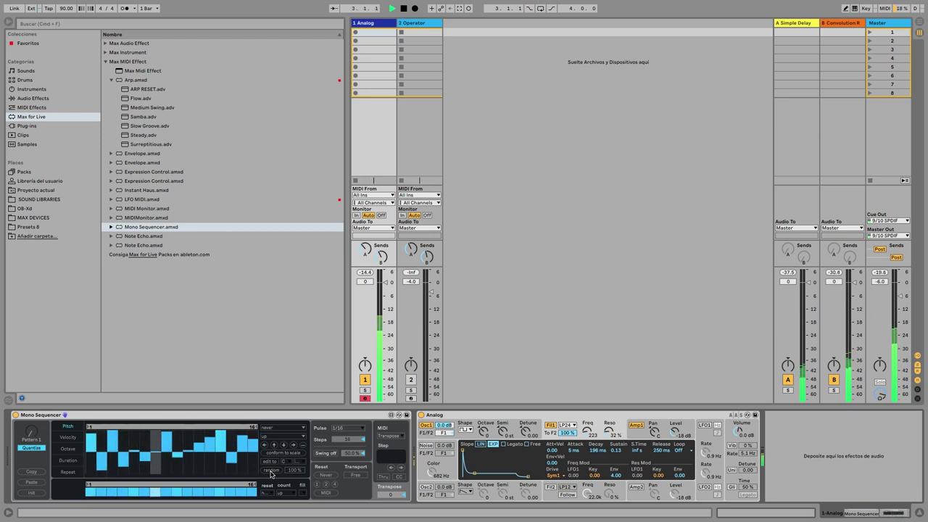
key(space)
- Set the pitch lane's scale to mixolydian, conform the pitches to that scale and audition the pattern
click(299, 462)
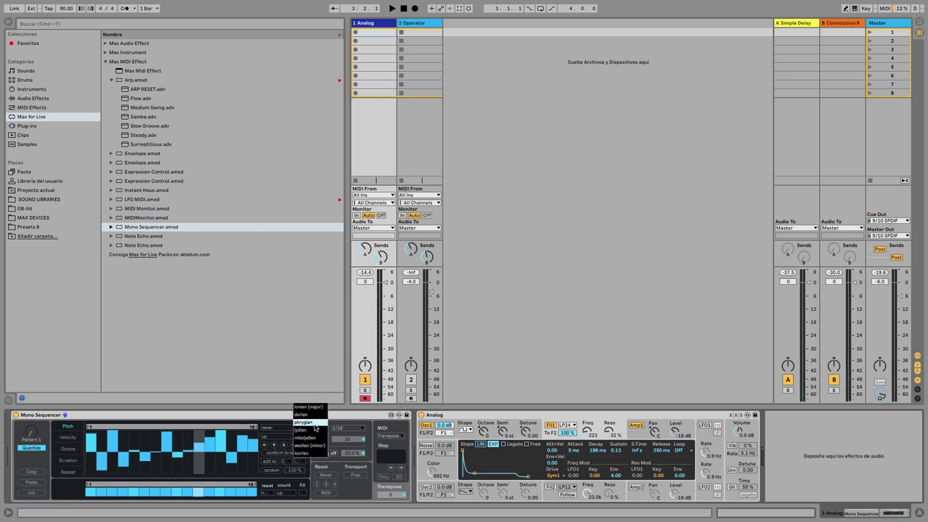
click(313, 438)
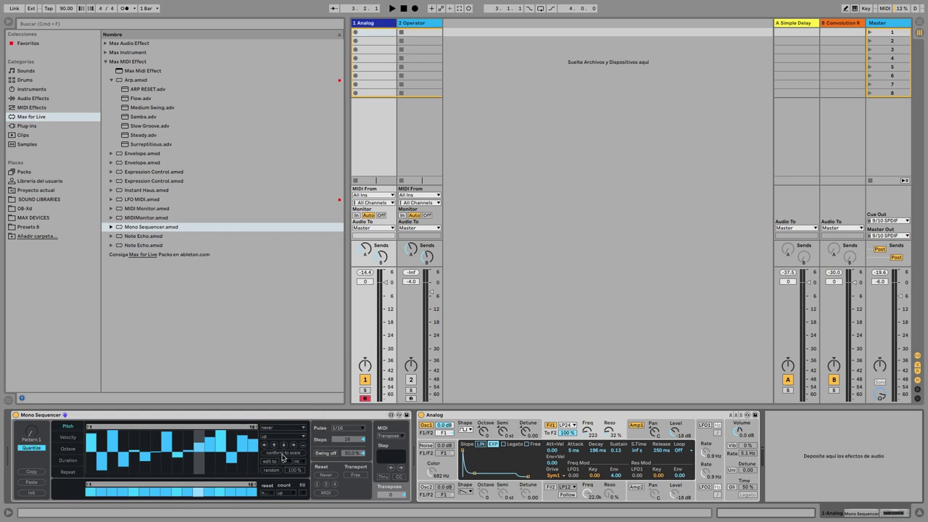
click(284, 453)
key(space)
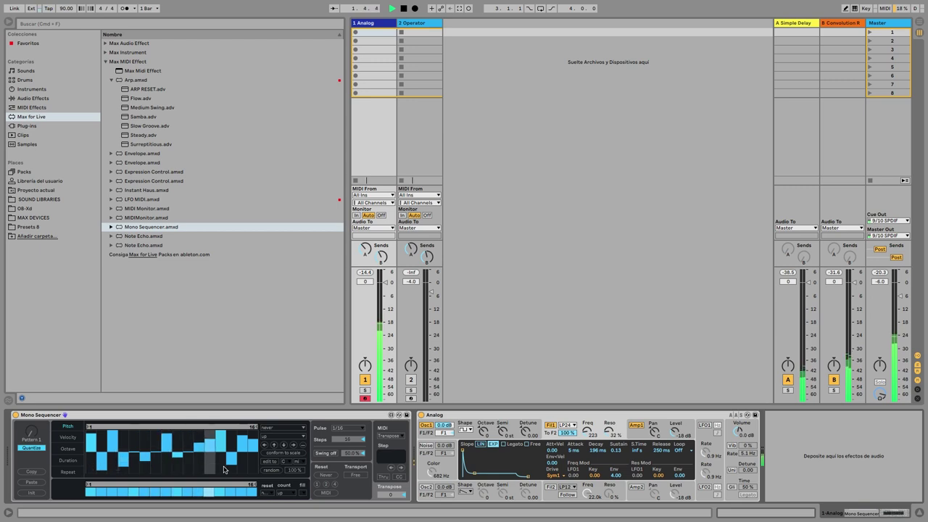
key(space)
- Audition the pattern with the scale root set to G, and switch the root back to C during playback
click(283, 463)
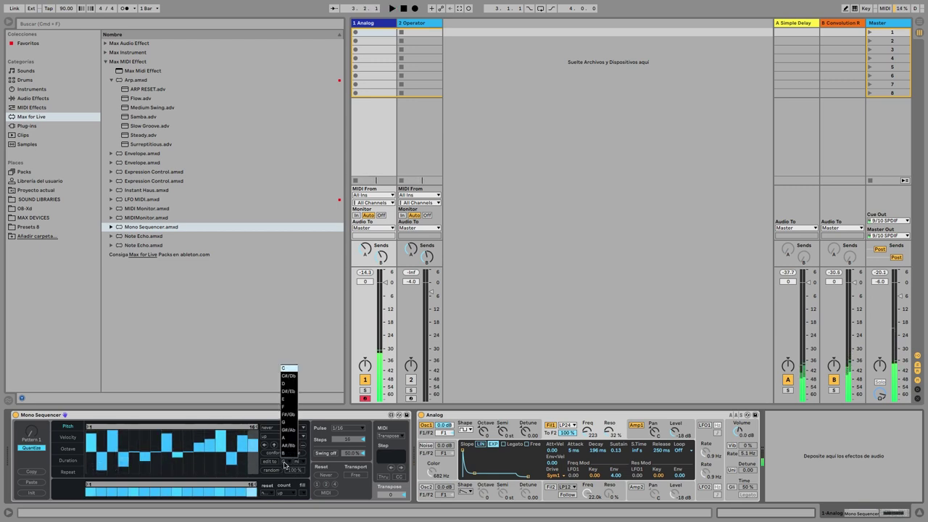
click(290, 422)
key(space)
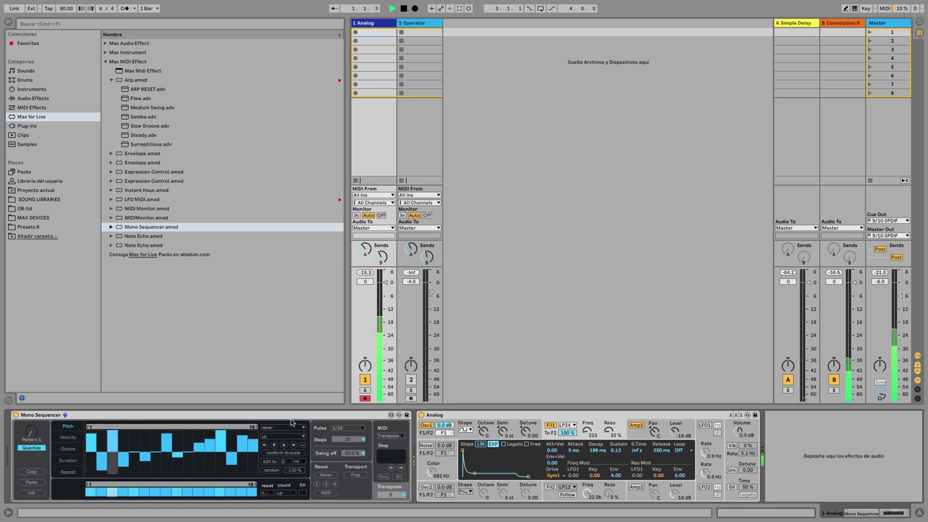
click(285, 461)
click(289, 376)
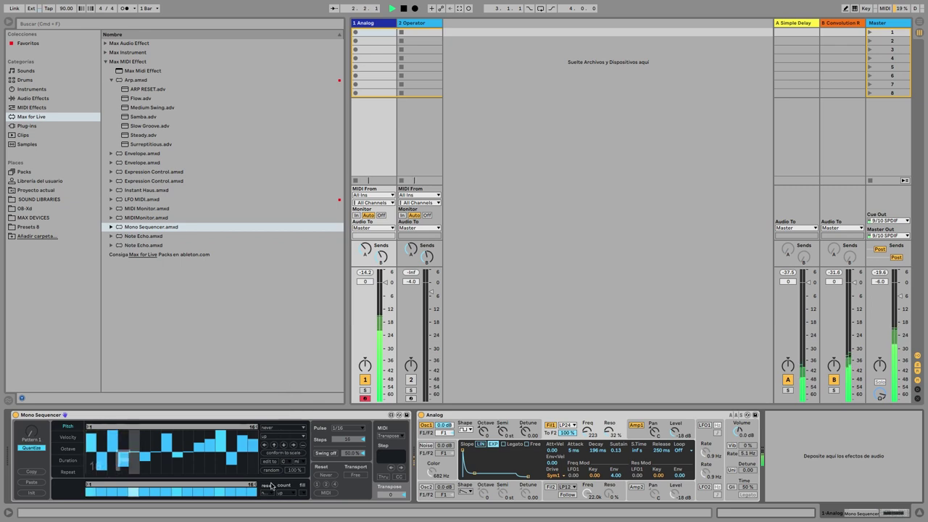
key(space)
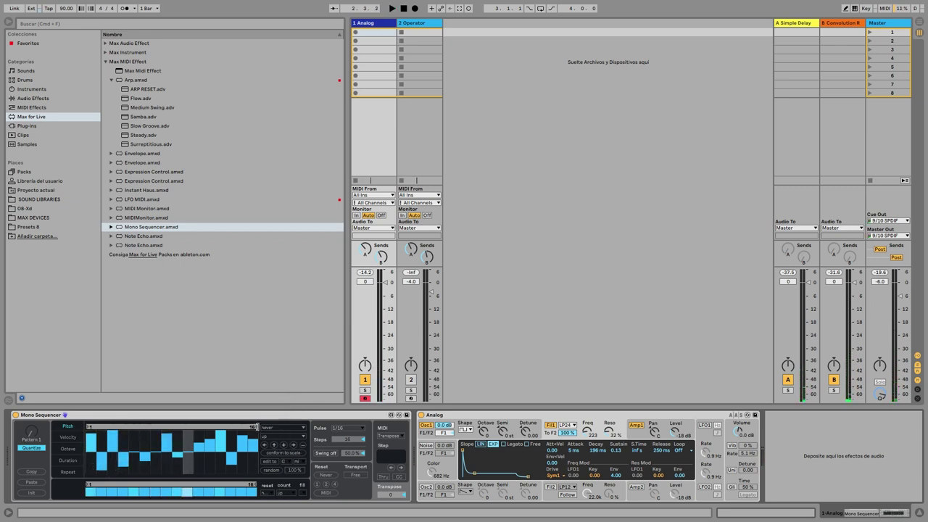
- Shorten the pitch lane's loop to steps 1–6, compare it with the Velocity and Octave lanes, and play the result
mouse_move(256, 426)
mouse_down()
mouse_move(136, 427)
mouse_move(147, 427)
mouse_up()
click(69, 438)
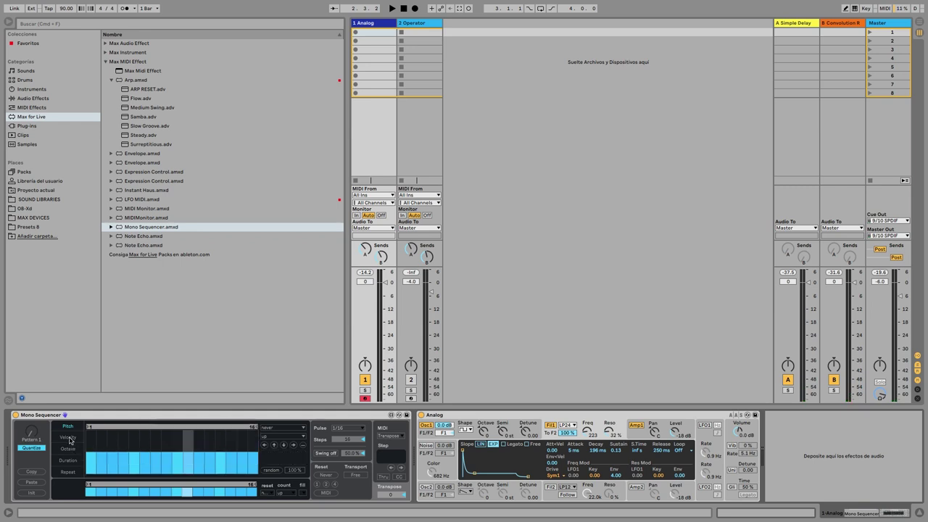
click(67, 426)
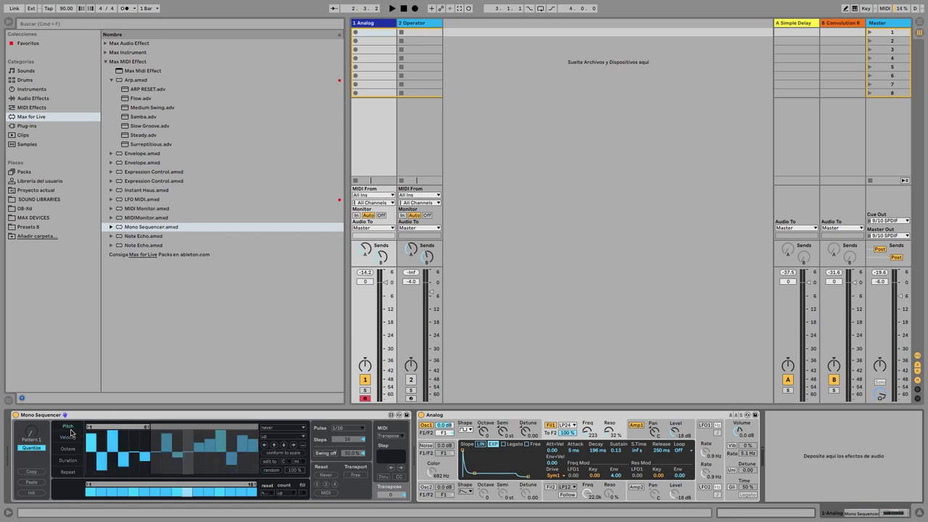
click(70, 438)
click(68, 450)
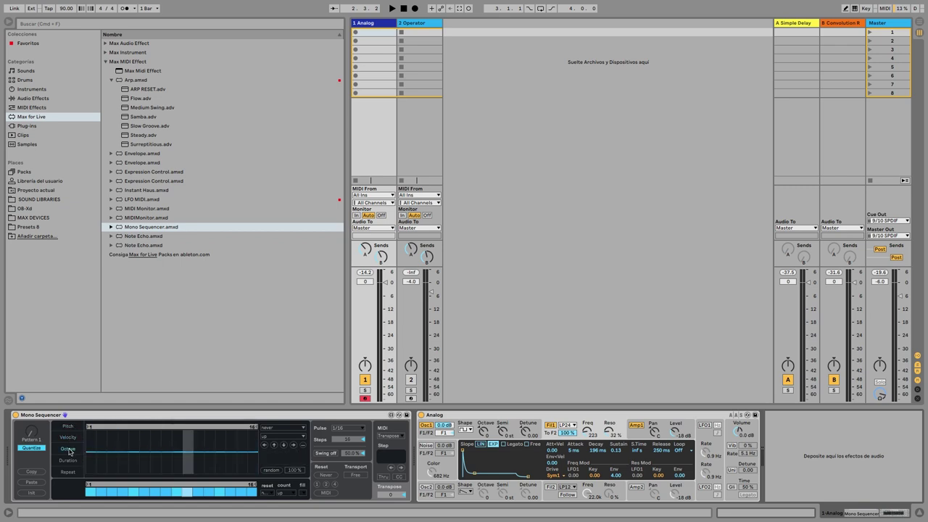
click(69, 428)
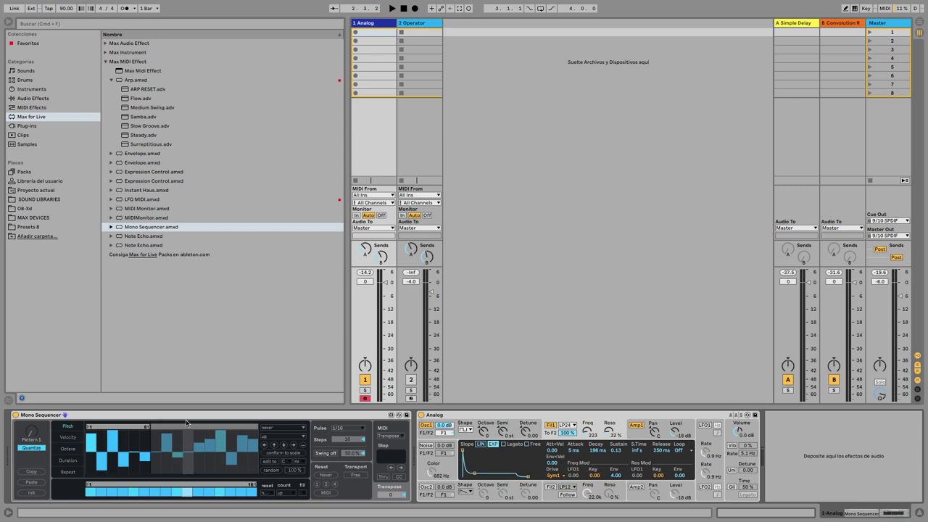
key(space)
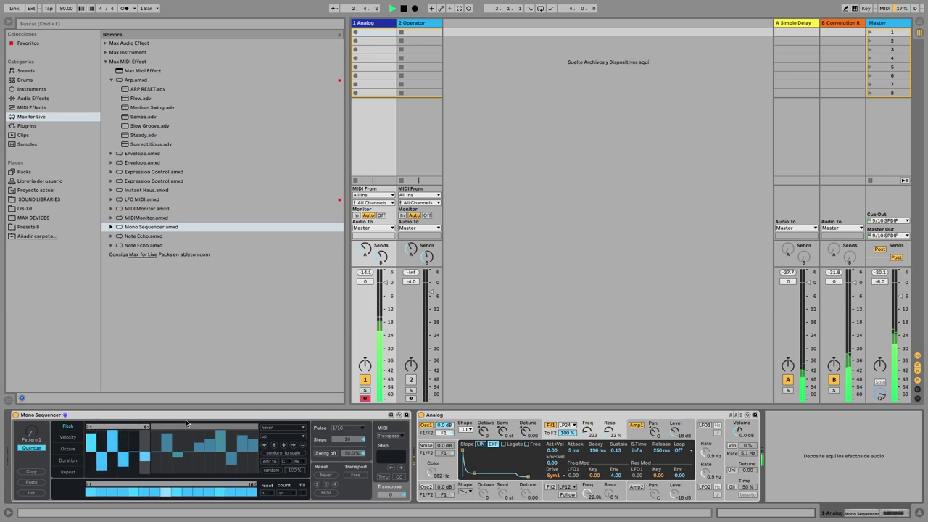
key(space)
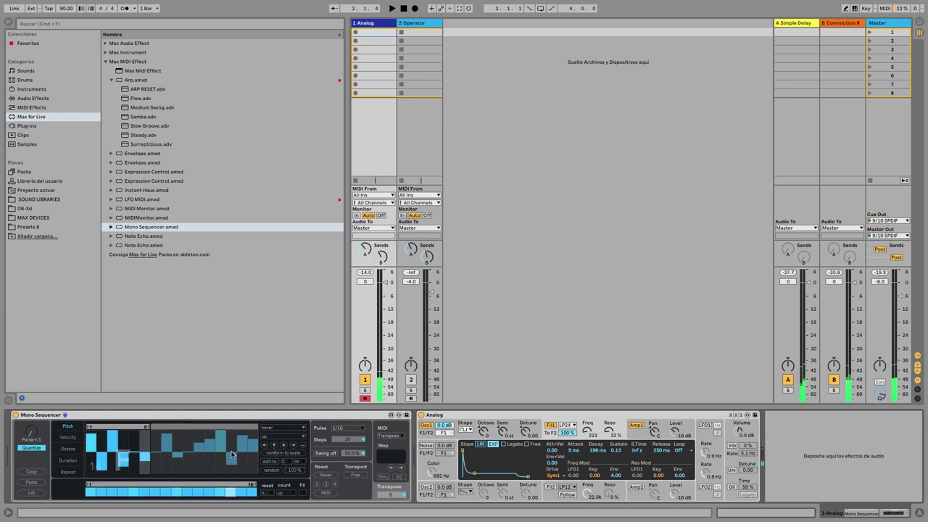
- Check the pitch lane's reset interval options, set its playback direction to random and audition it
click(293, 430)
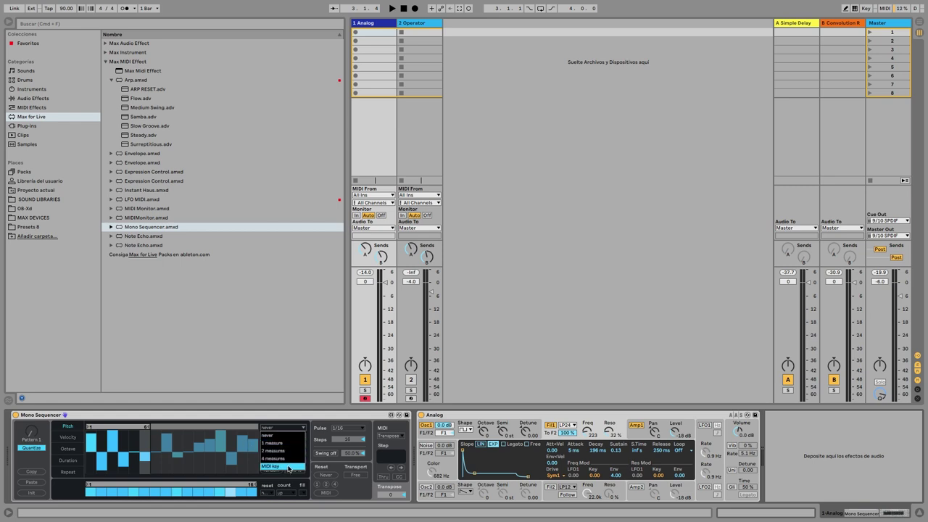
click(298, 425)
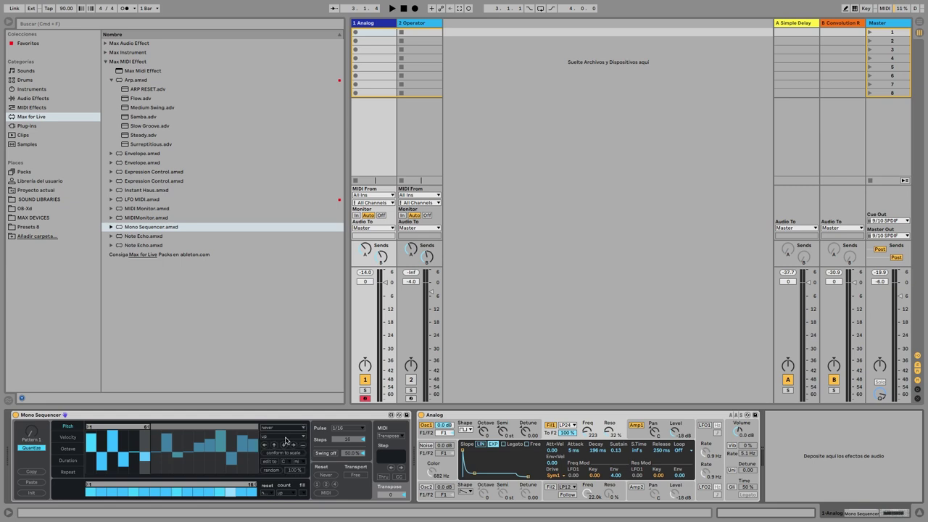
click(287, 437)
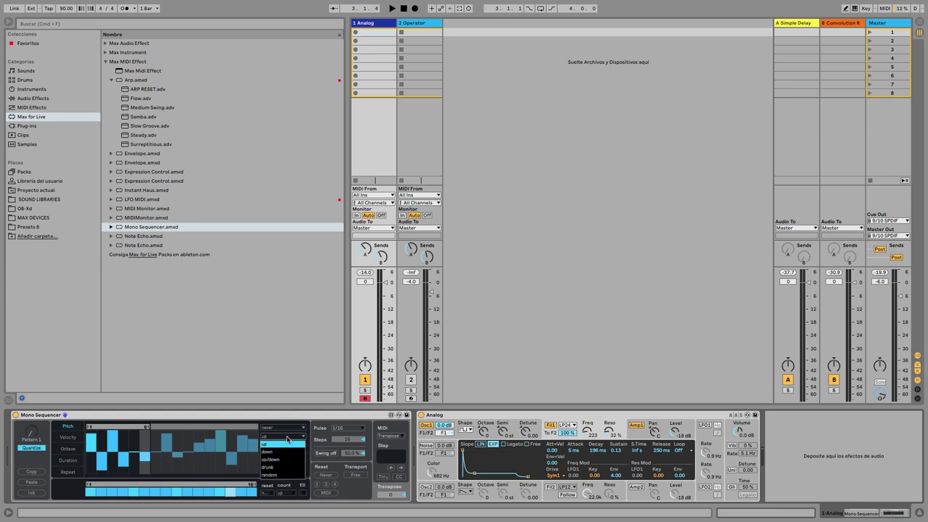
click(283, 475)
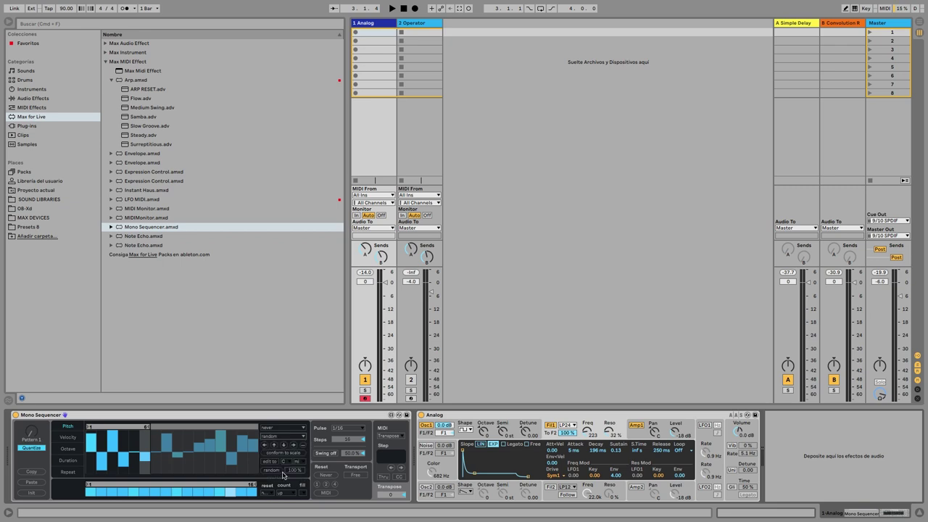
key(space)
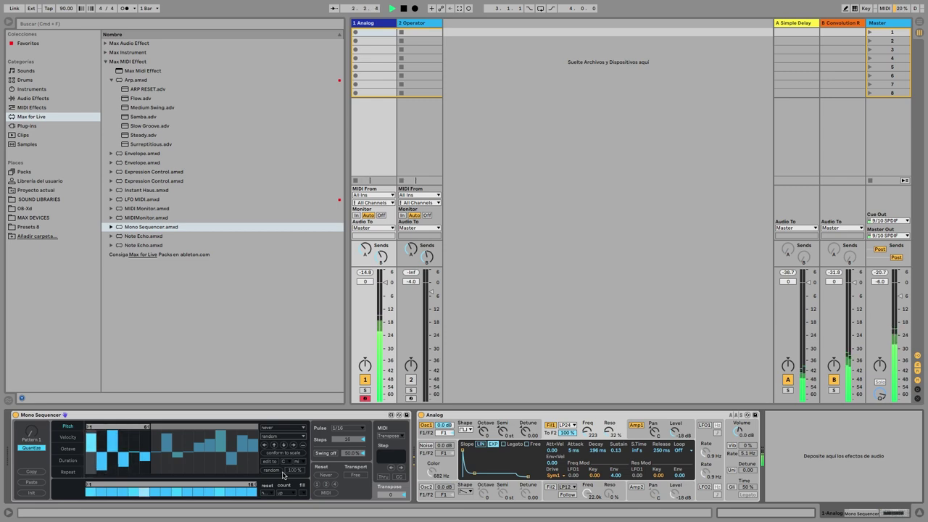
key(space)
- Set the pitch lane's playback direction to drunk and audition the pattern
click(283, 436)
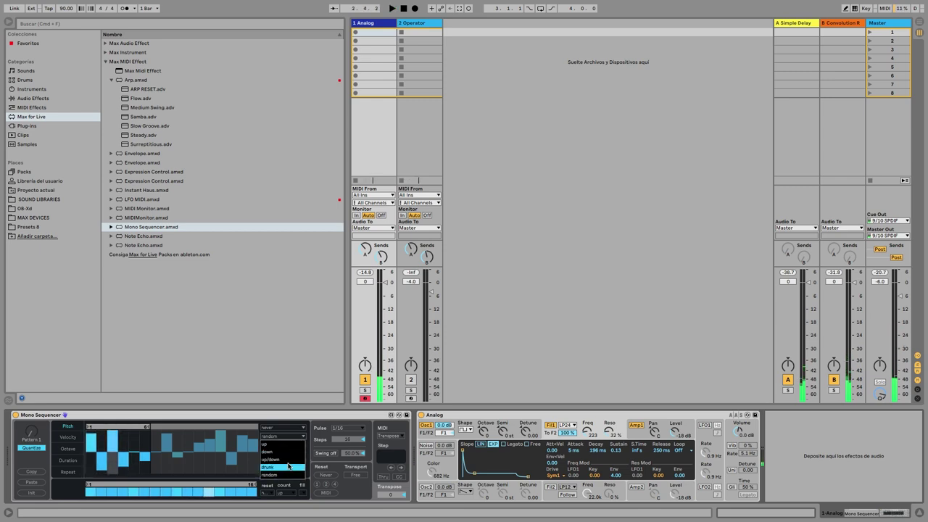
click(288, 466)
key(space)
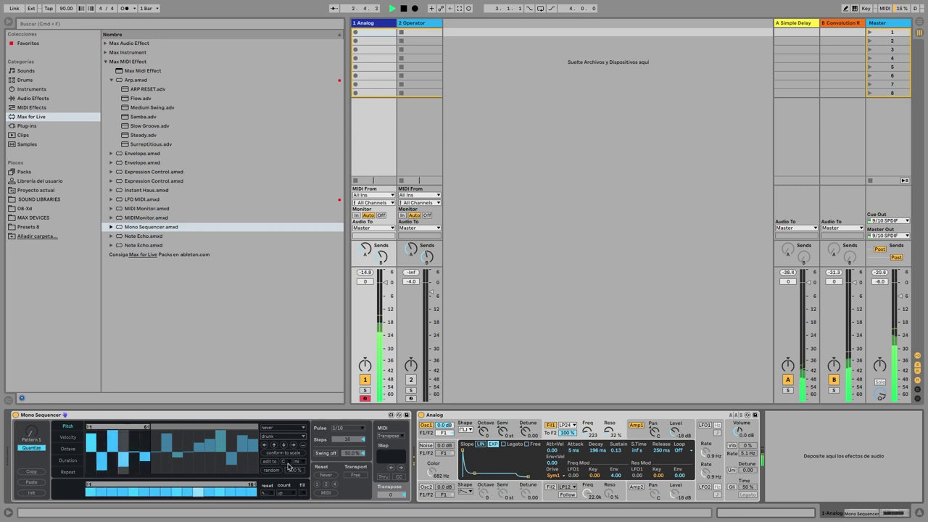
key(space)
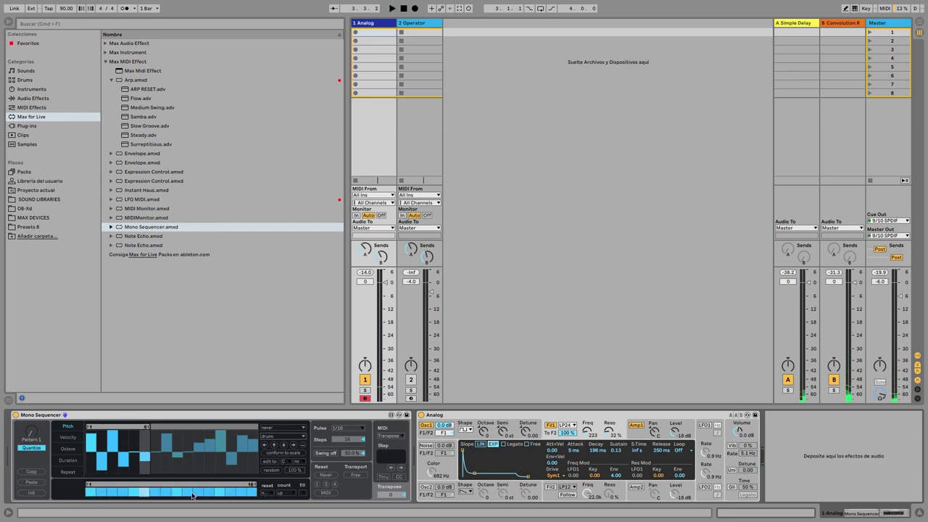
- Switch off steps 2, 4 and 5 in the Mono Sequencer's step trigger row and play the pattern
click(103, 493)
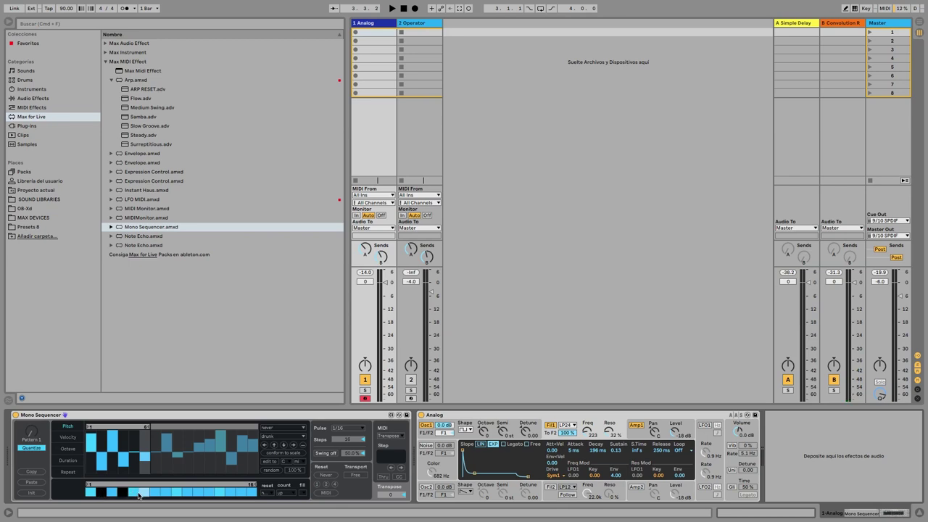
key(space)
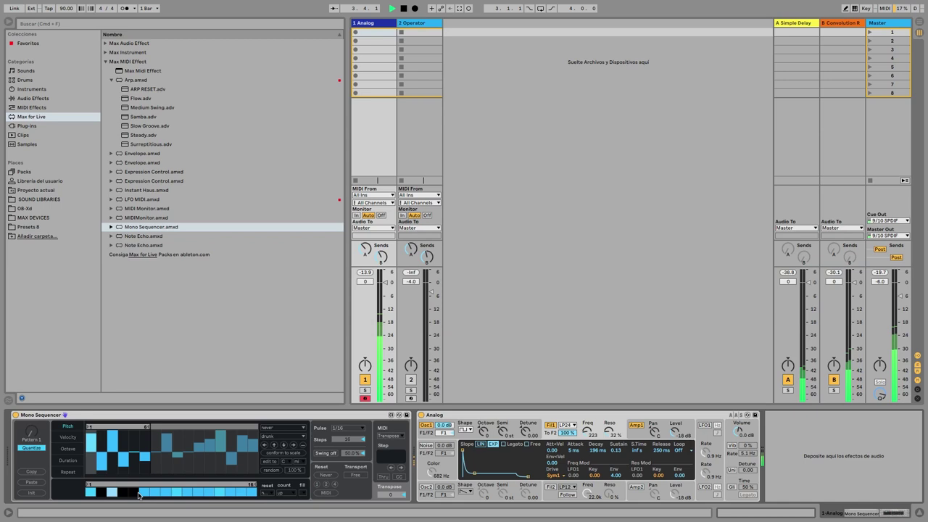
key(space)
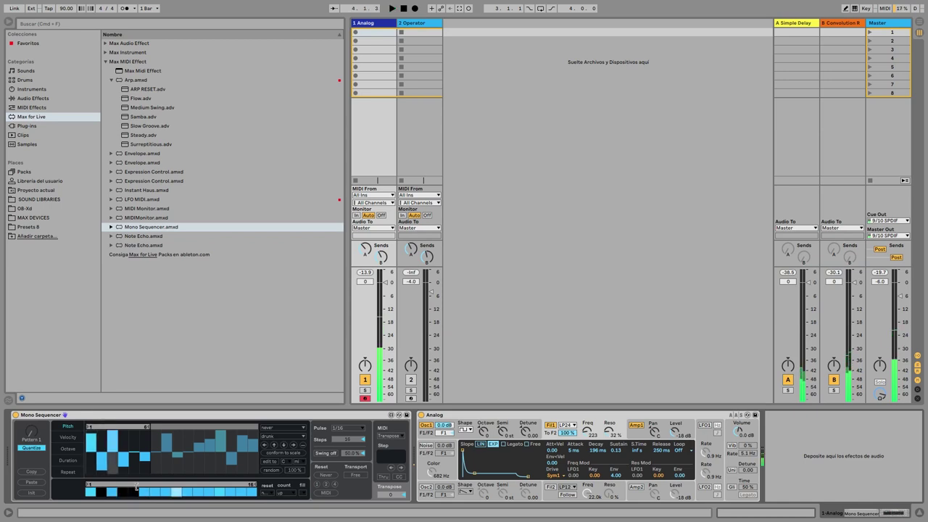
- Look through the Mono Sequencer's Velocity, Octave, Duration and Repeat lanes, and return to the Velocity lane
click(66, 438)
click(68, 449)
click(67, 461)
click(67, 472)
click(70, 438)
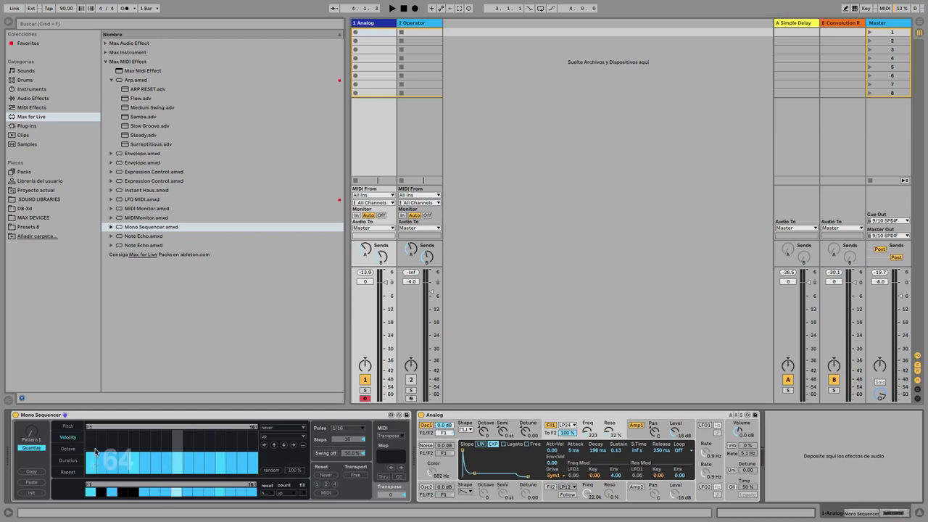
- Try raising step 13's velocity to 108 and randomizing the Velocity lane, audition it, and reset the lane
drag(222, 458, 223, 428)
mouse_move(223, 428)
mouse_down()
mouse_move(223, 471)
mouse_move(222, 433)
mouse_up()
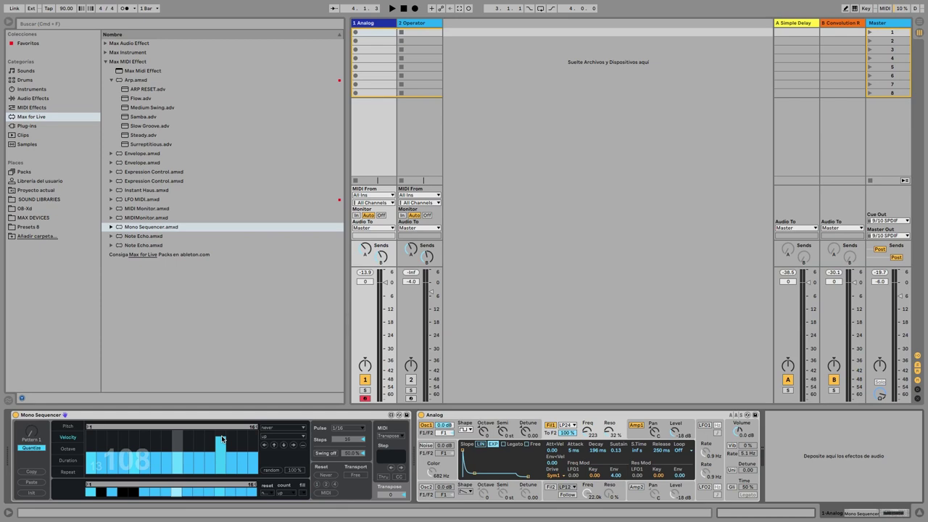
click(272, 470)
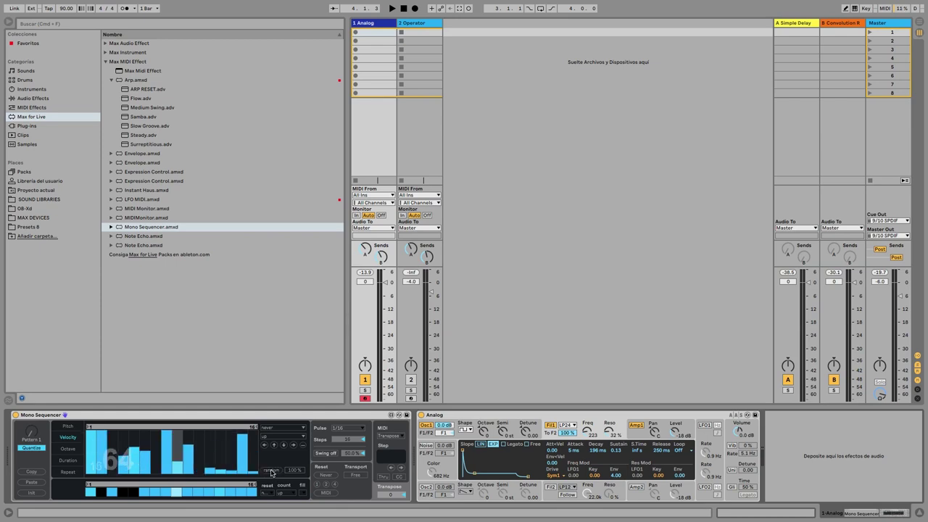
key(space)
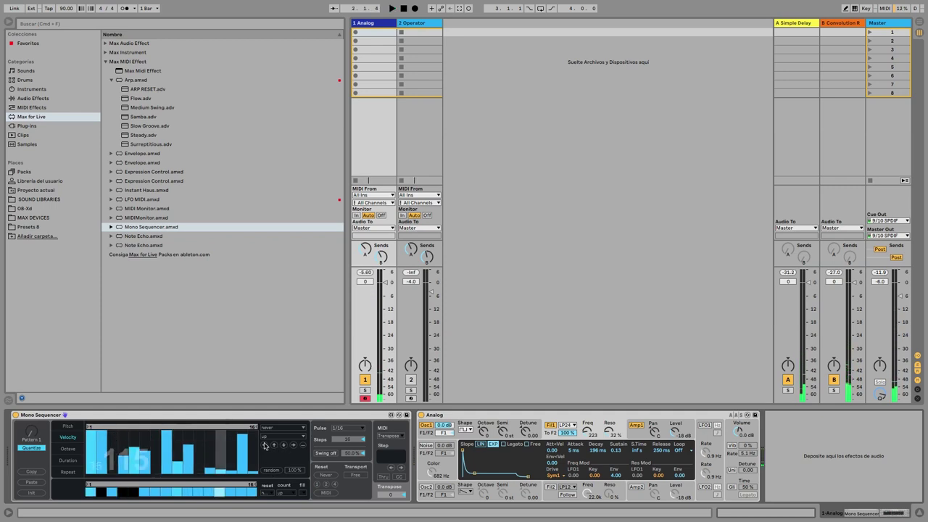
click(302, 445)
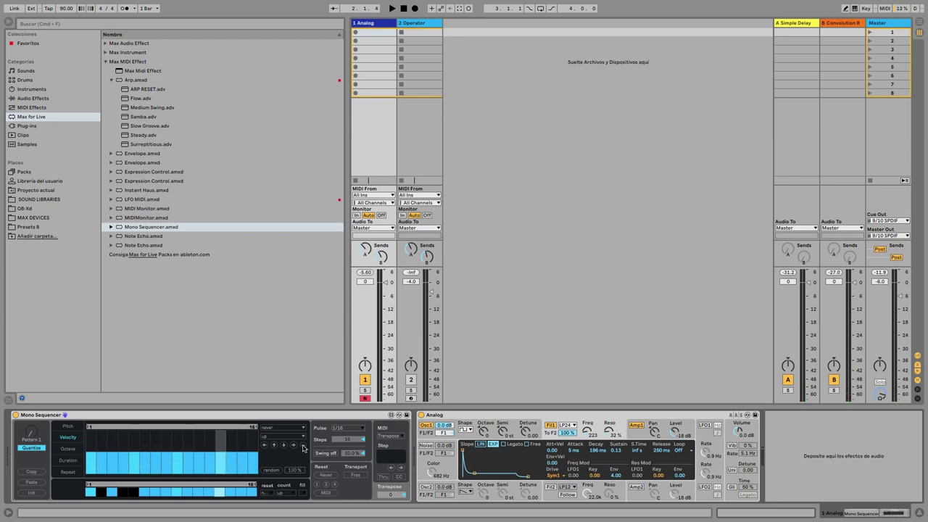
- Randomize the Mono Sequencer's Velocity lane and audition the pattern
click(273, 474)
key(space)
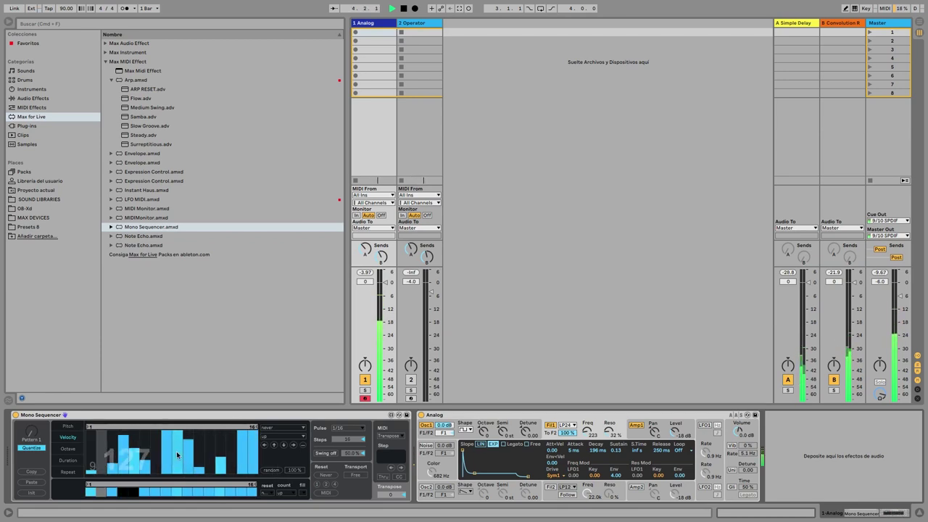
key(space)
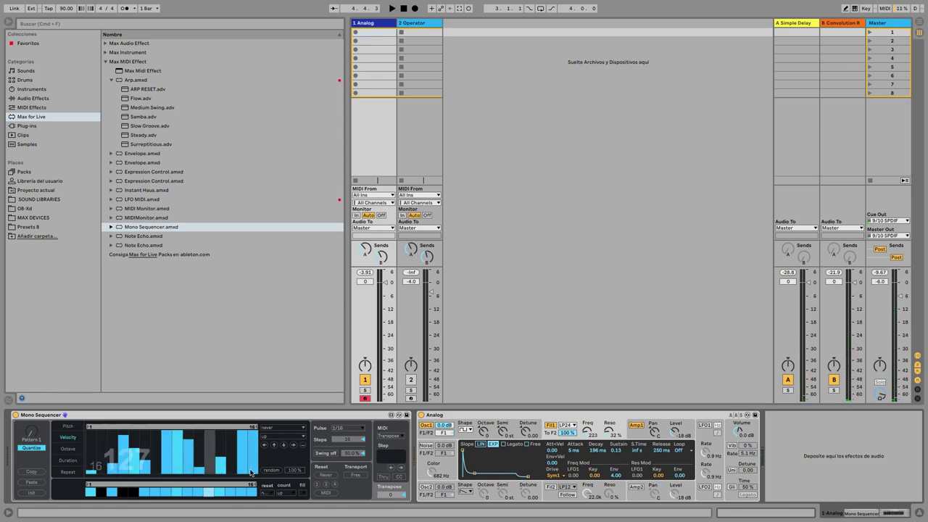
- Try a randomized Octave lane in the Mono Sequencer and audition the pattern
click(67, 426)
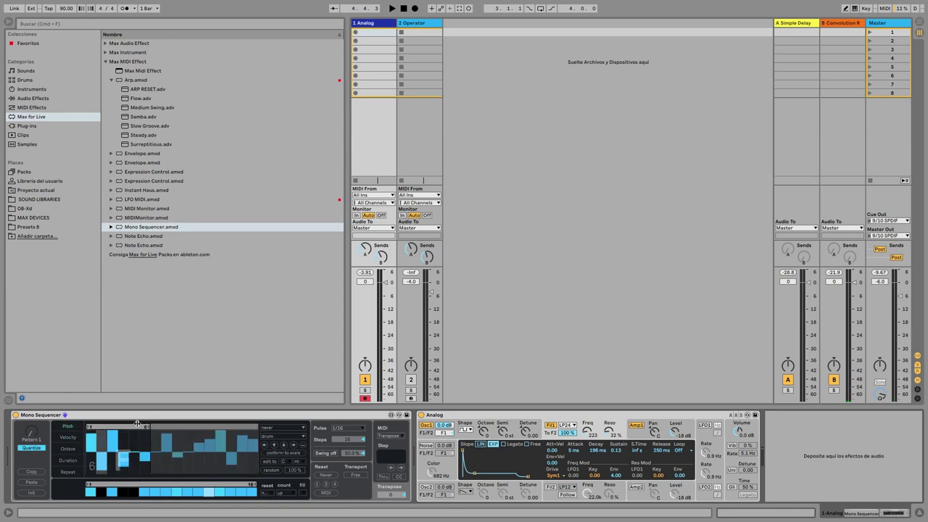
click(67, 449)
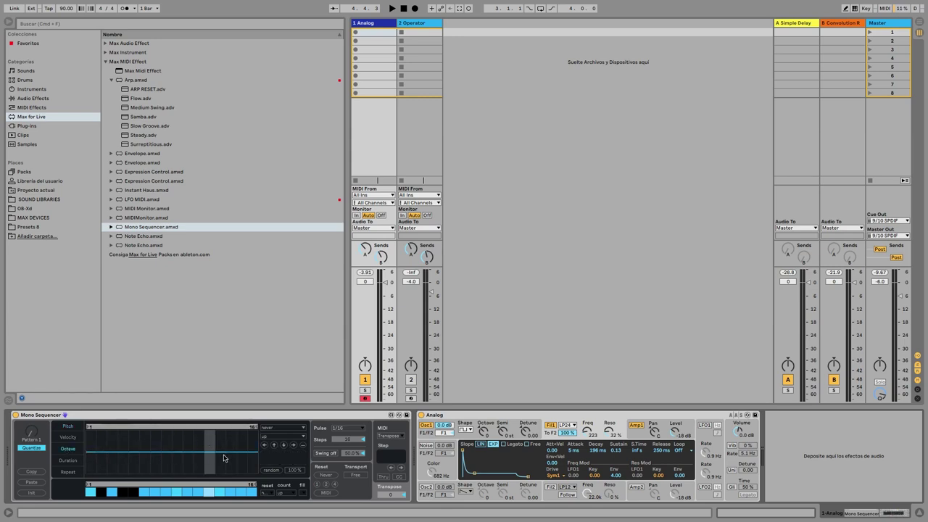
click(271, 470)
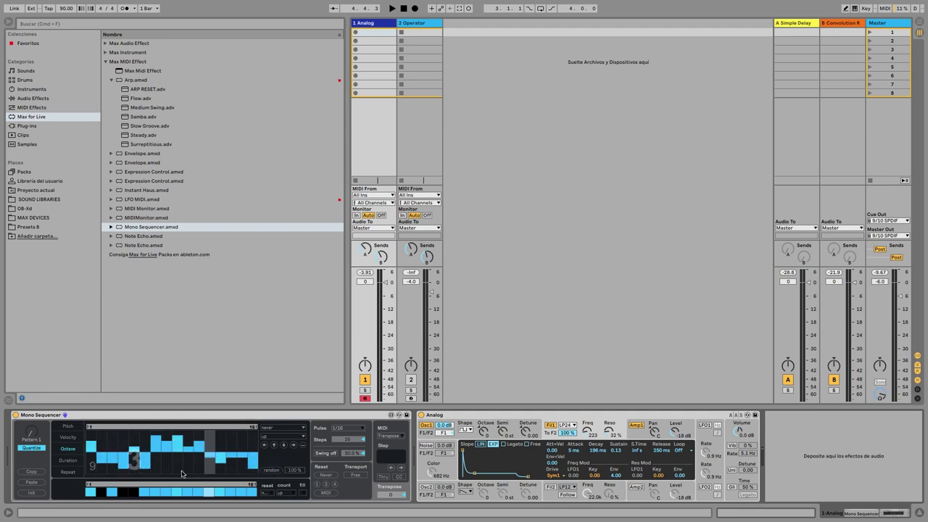
key(space)
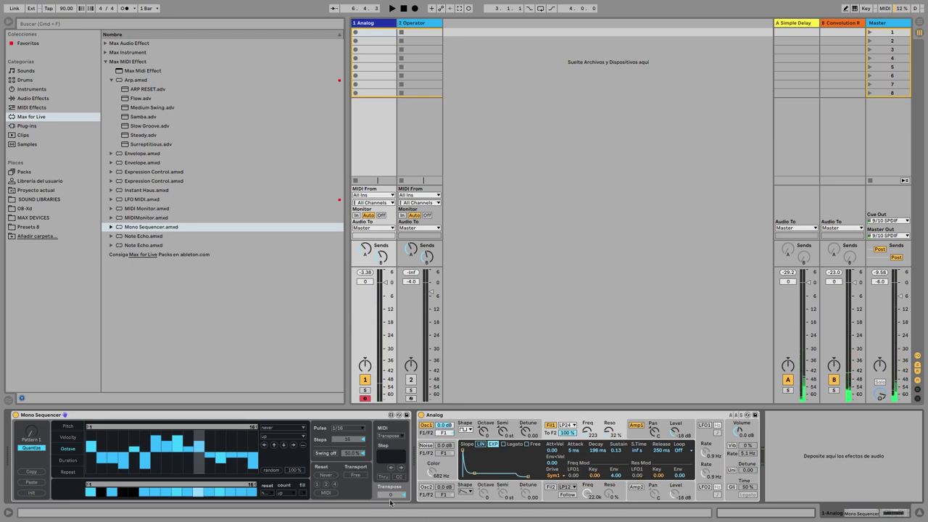
- Randomize the Mono Sequencer's Duration lane and play the pattern
click(68, 461)
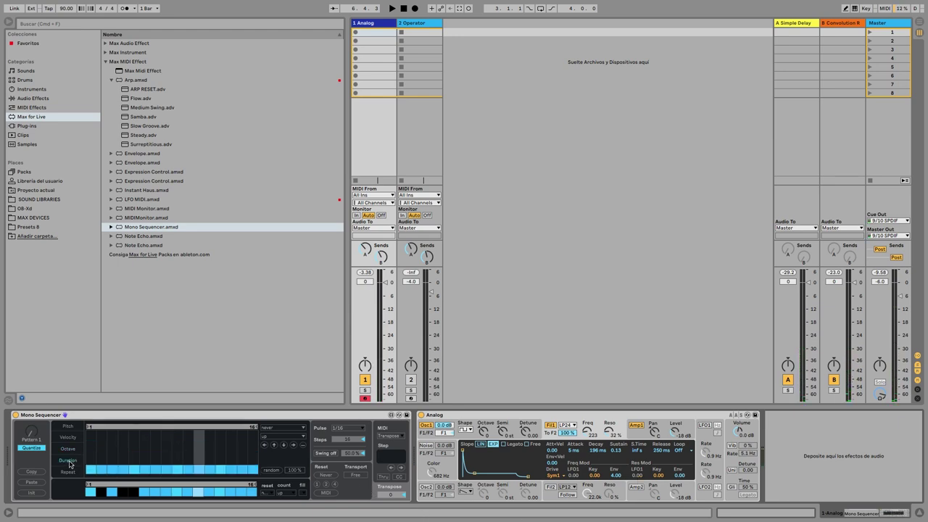
click(271, 470)
key(space)
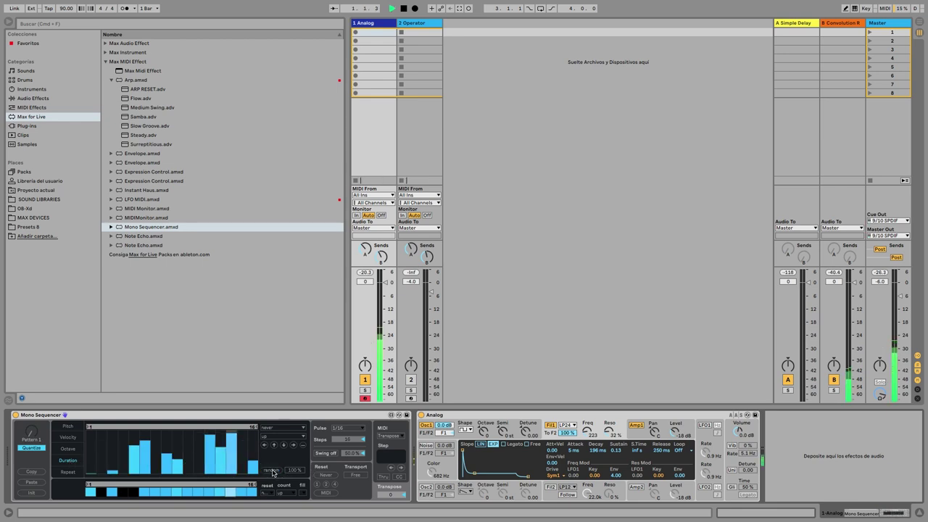
- Reset the Octave lane and audition the random step durations on their own
click(69, 450)
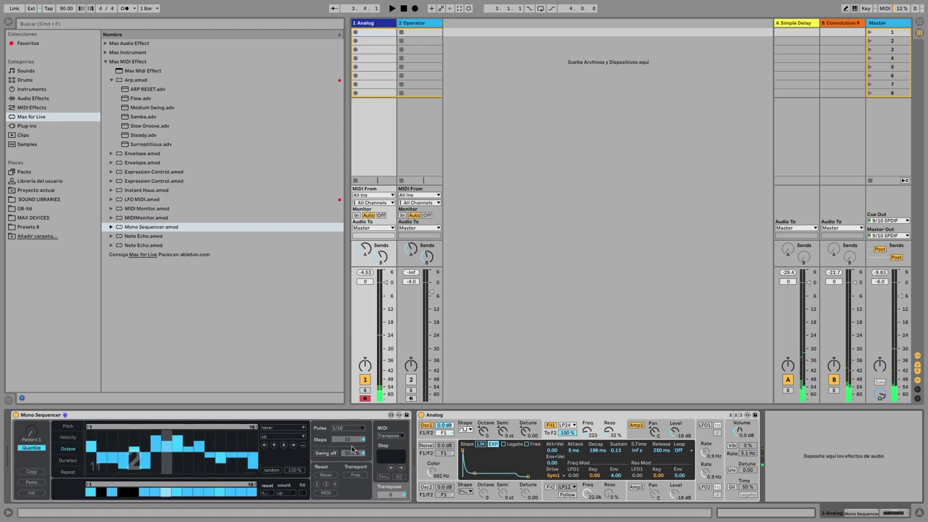
click(303, 445)
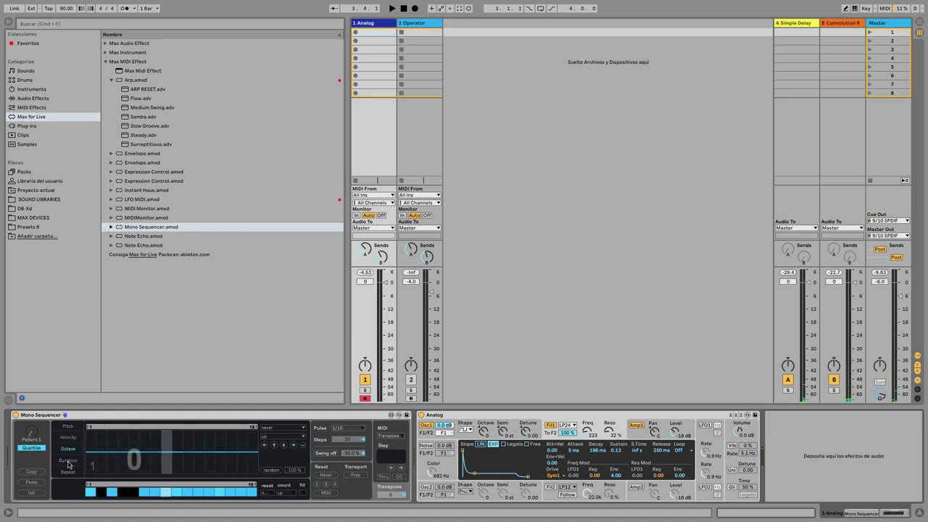
click(69, 461)
key(space)
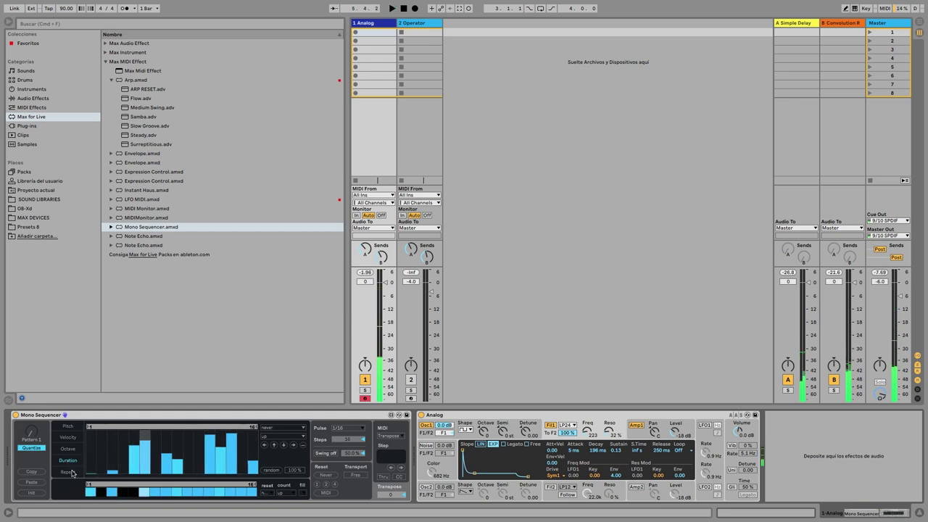
- Try a randomized Repeat lane in the Mono Sequencer and play the pattern
click(67, 473)
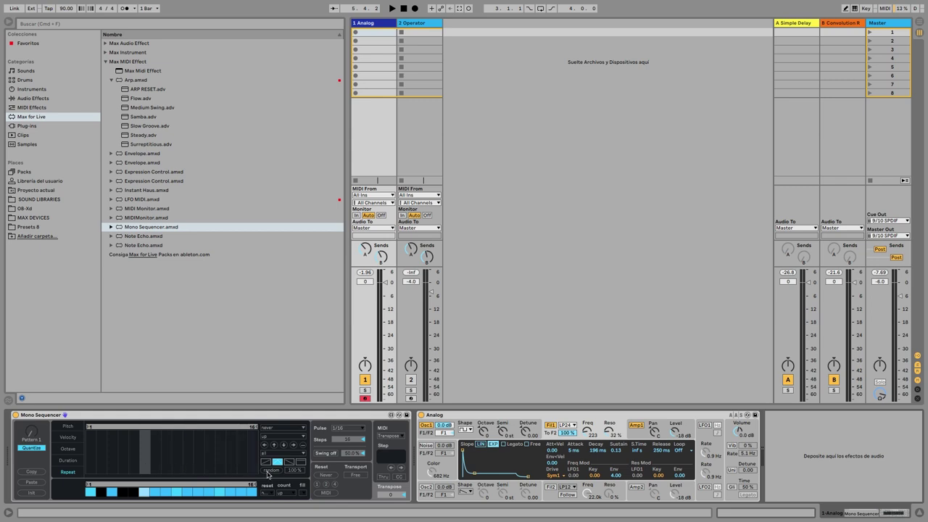
click(272, 471)
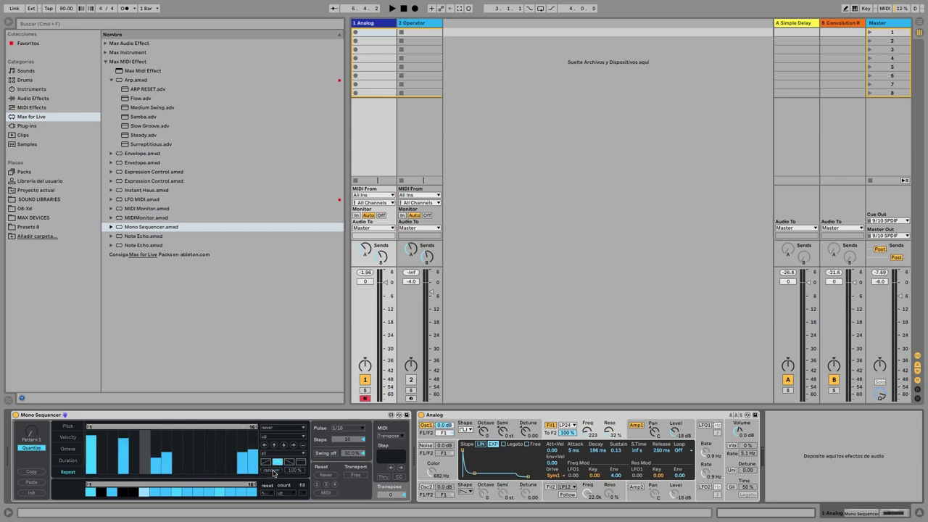
key(space)
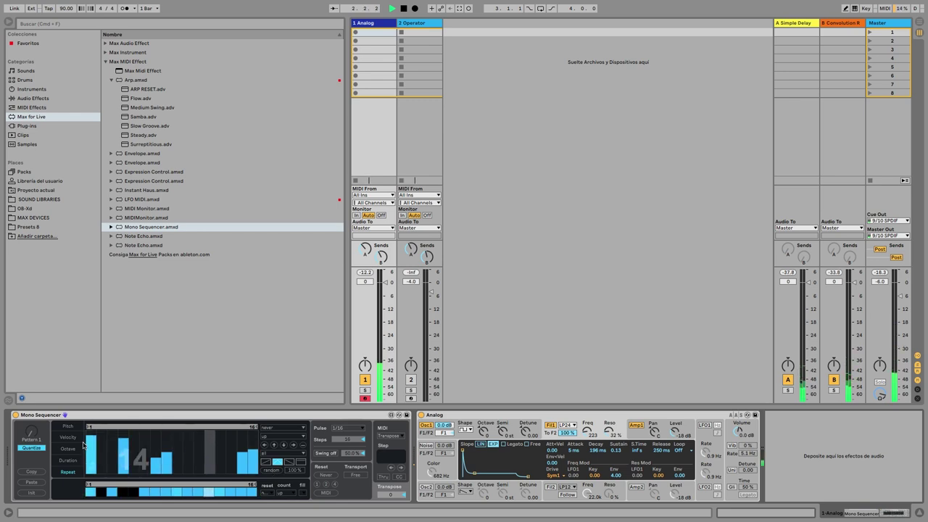
- Clear the Repeat lane, add repeats only on steps 7 and 14, and play the pattern
key(space)
click(303, 445)
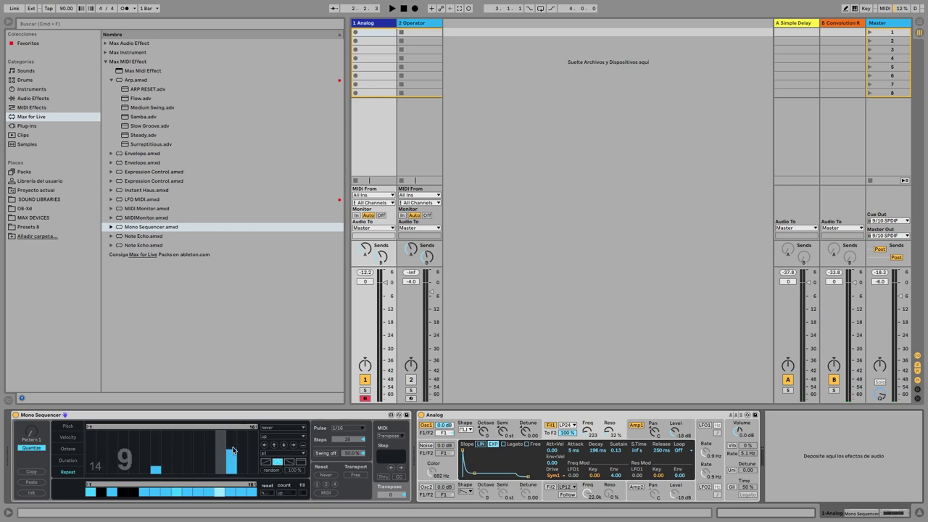
key(space)
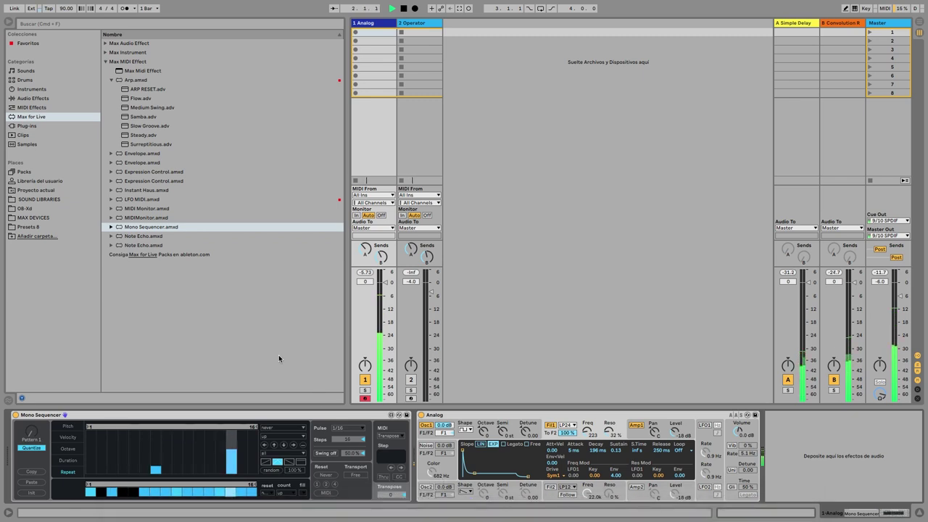
- Switch the muted steps back on in the step trigger row so all 16 steps trigger during playback
click(101, 492)
click(110, 492)
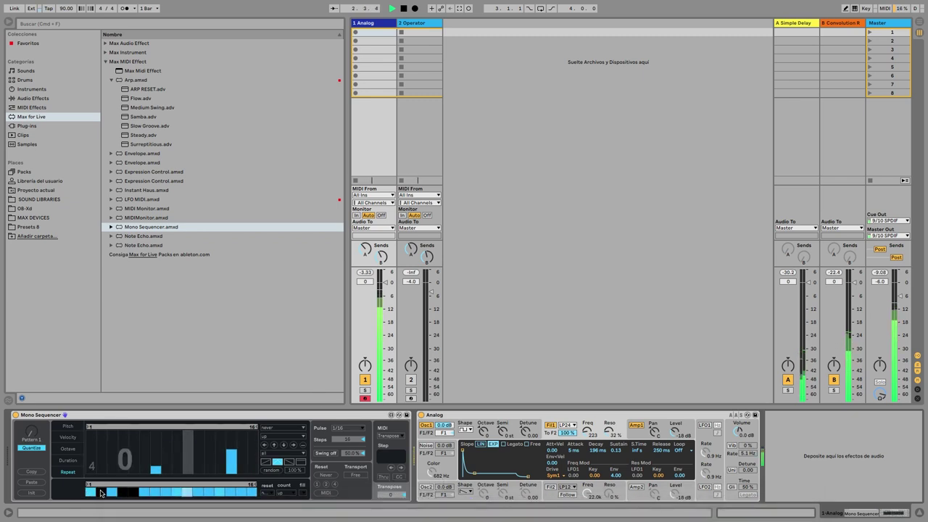
click(131, 493)
click(113, 493)
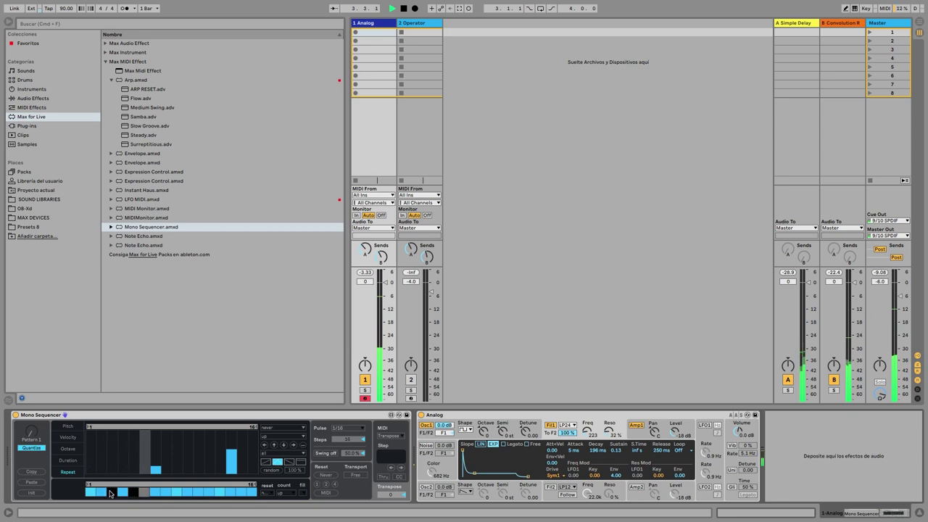
click(143, 492)
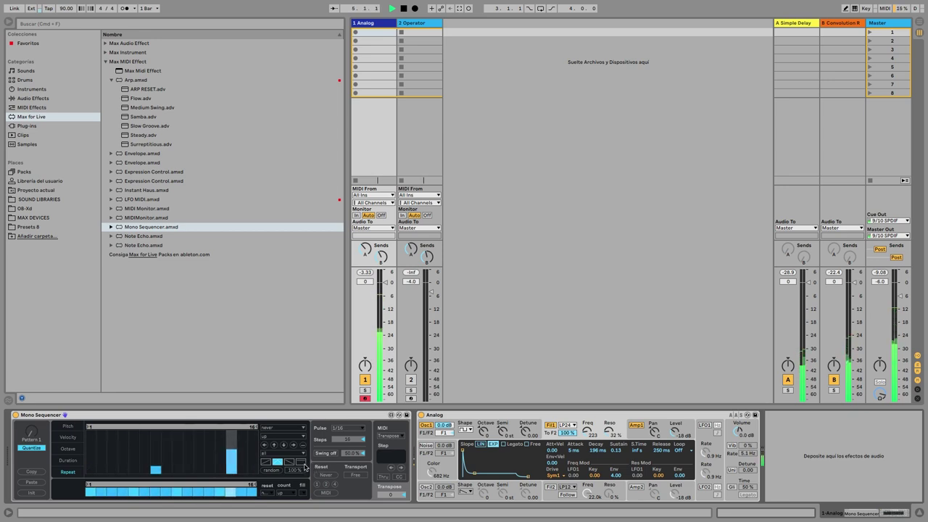
- Set the Repeat lane to the rising ramp shape, random playback direction and 2x only repeats
click(264, 462)
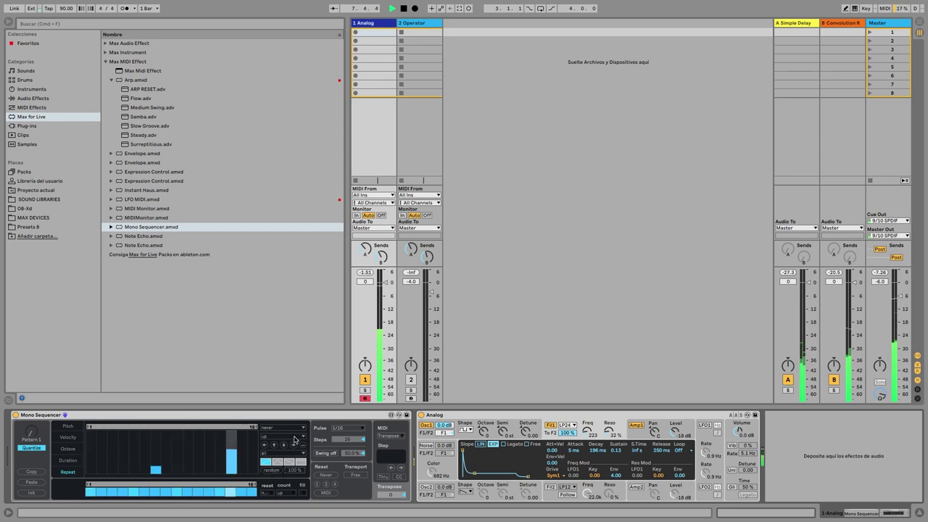
click(283, 436)
click(283, 474)
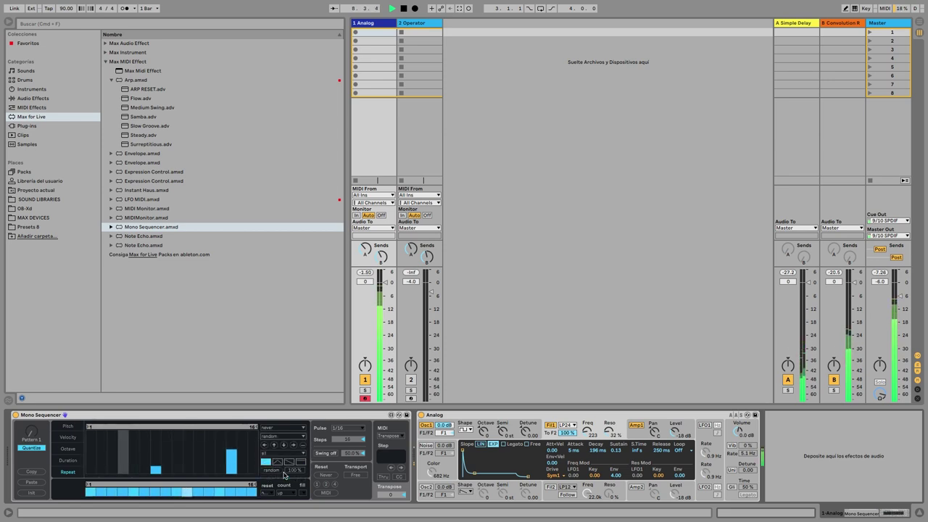
click(283, 453)
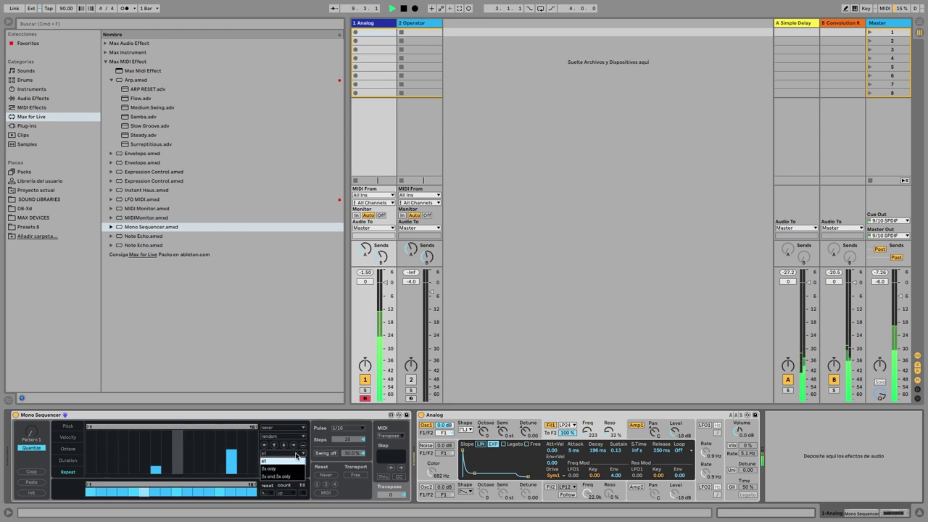
click(275, 469)
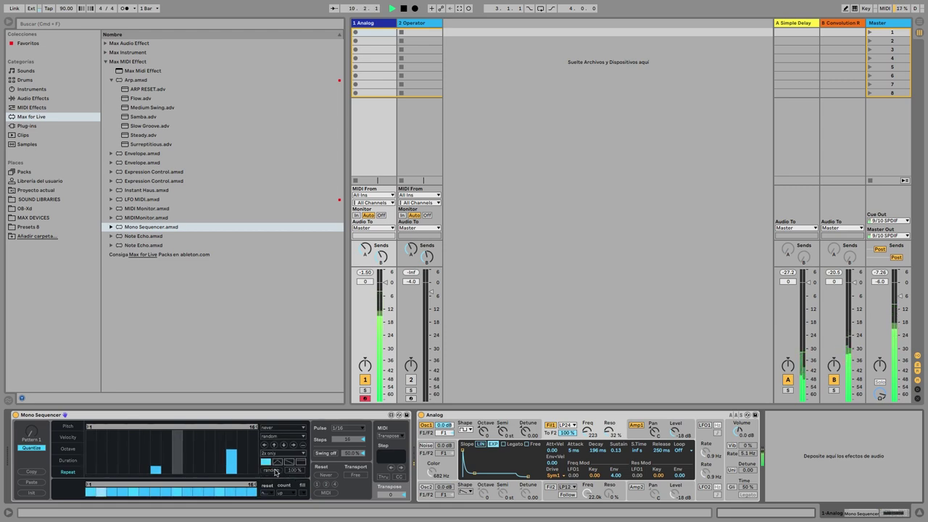
- Randomize the Mono Sequencer's Octave lane and play the pattern
click(75, 449)
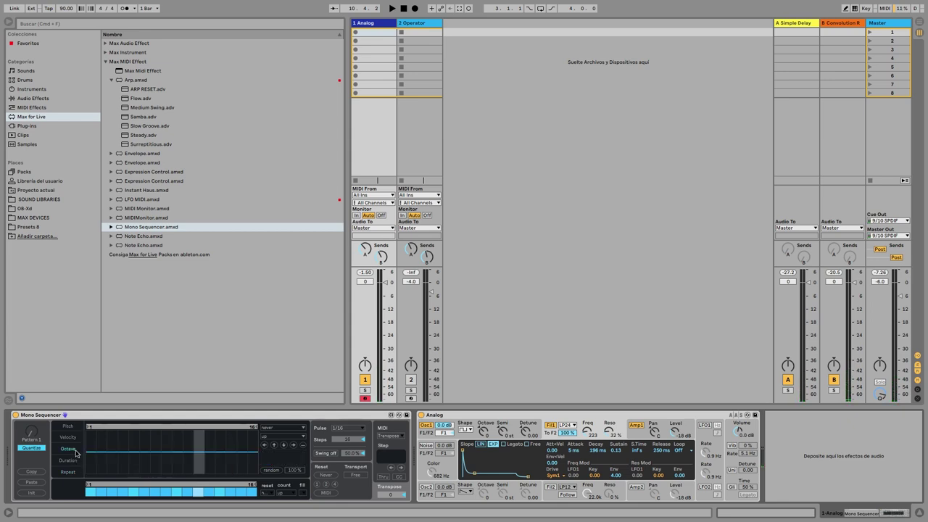
click(272, 470)
key(space)
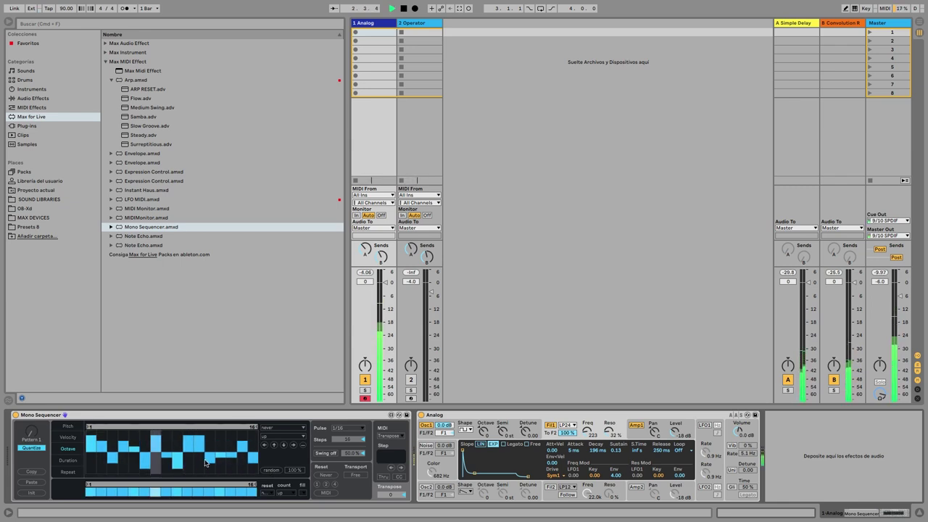
- Check the Pitch lane and set the Velocity lane's playback direction to random
click(69, 427)
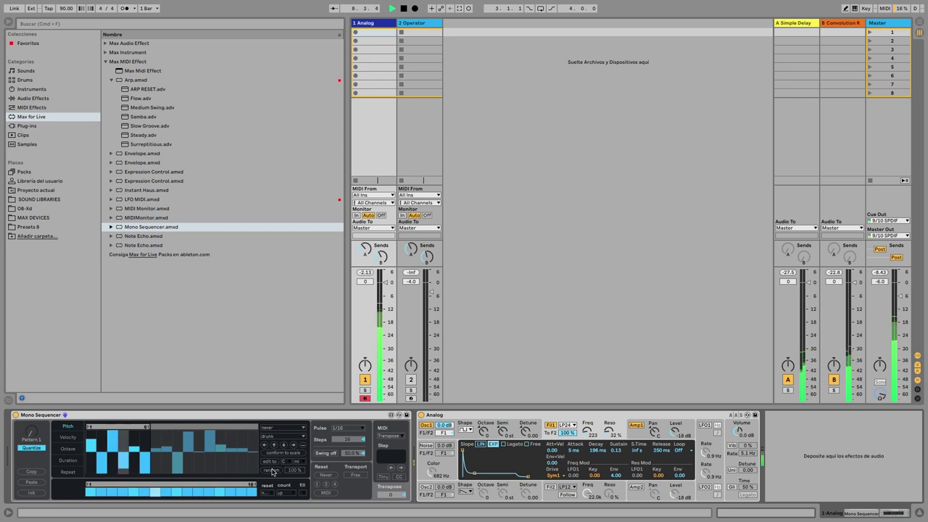
click(69, 439)
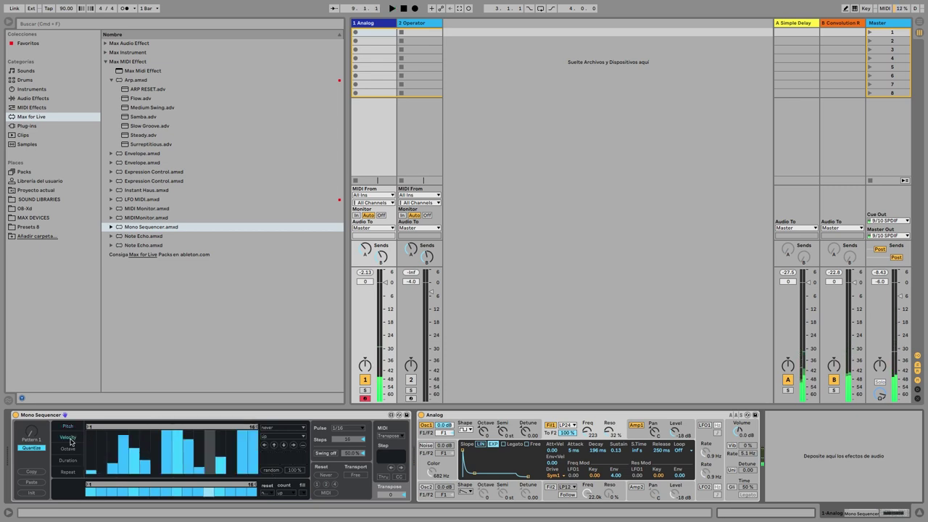
click(286, 437)
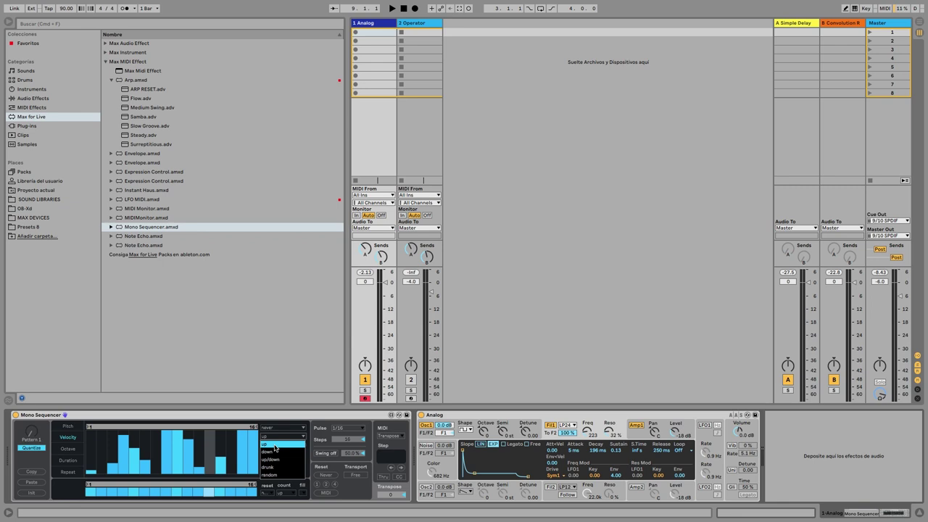
click(277, 475)
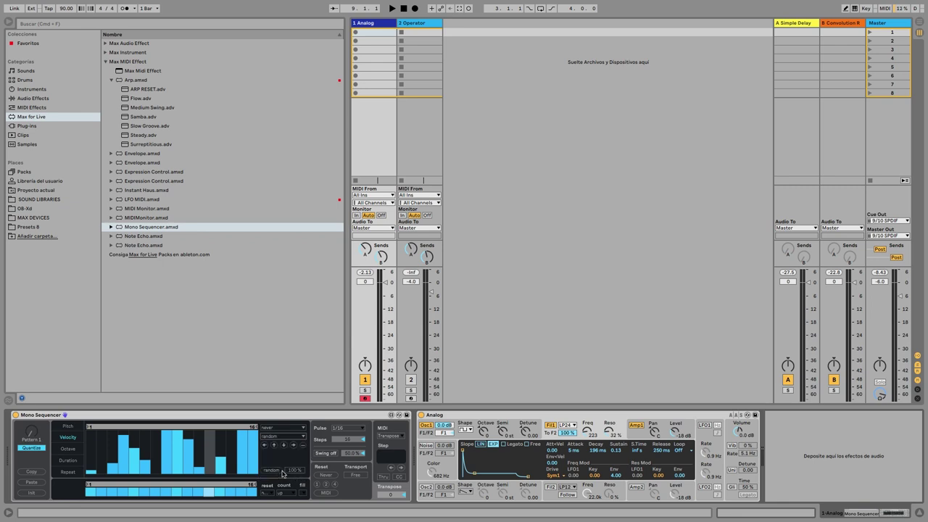
- Review the Octave, Duration and Repeat lanes, return to the Pitch lane and audition the combined pattern
click(68, 450)
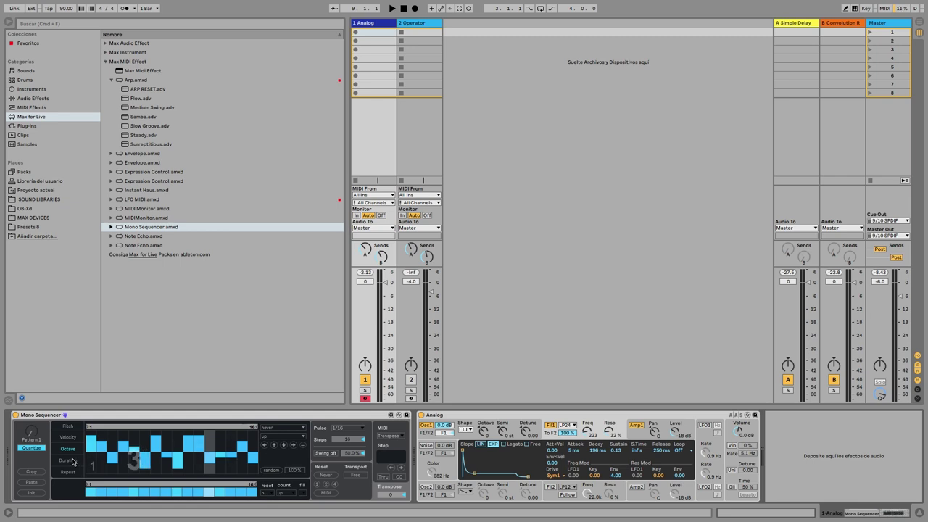
click(68, 460)
click(67, 472)
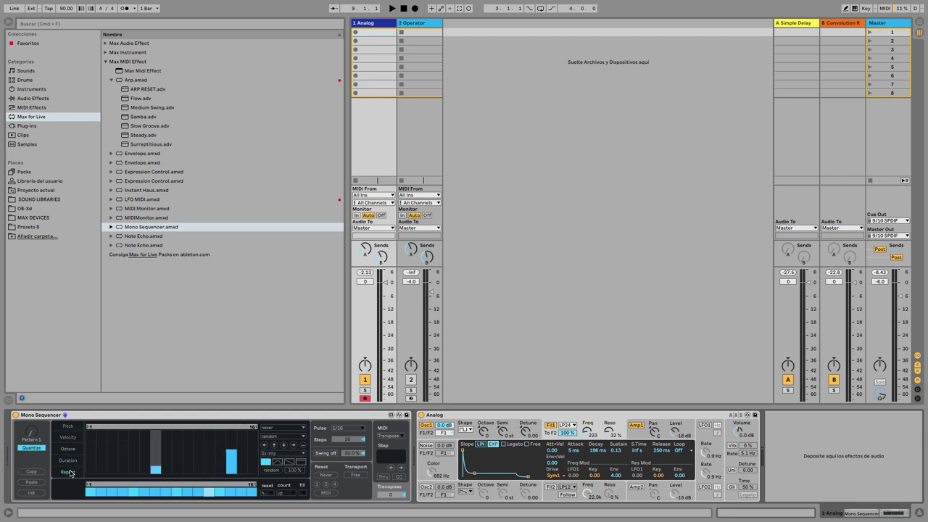
click(67, 428)
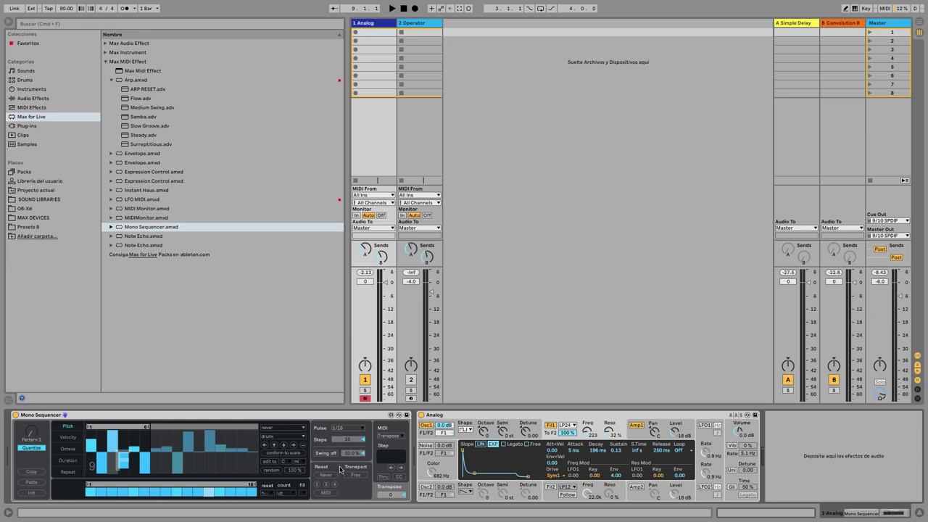
key(space)
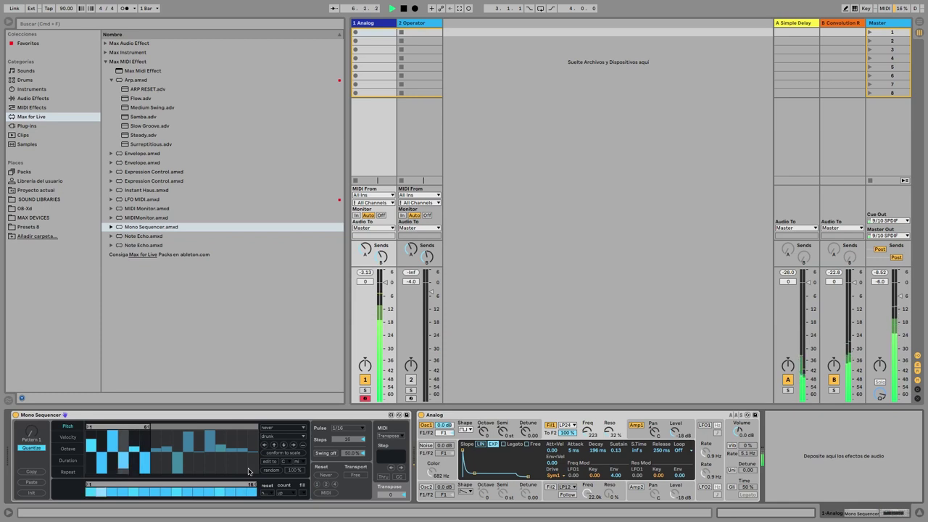
key(space)
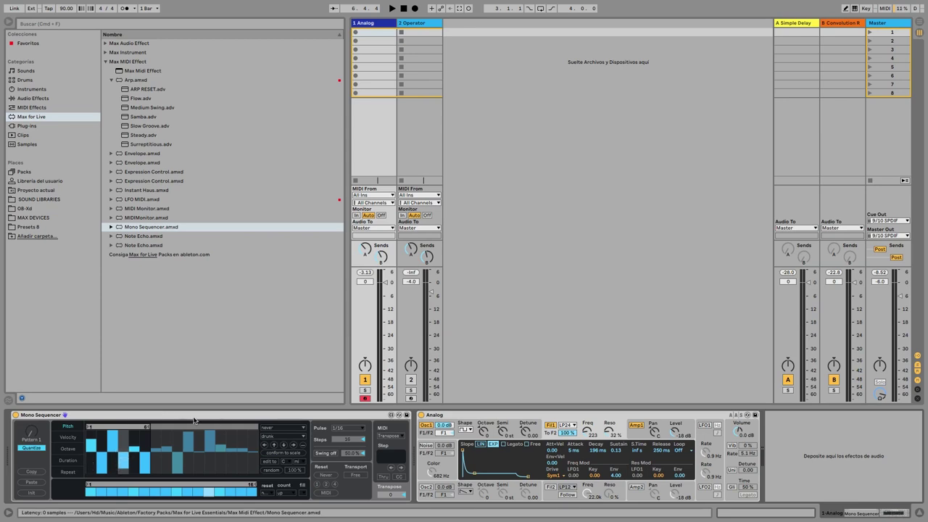
- Highlight the LFO MIDI device in the browser and select the Mono Sequencer in the device chain
click(140, 200)
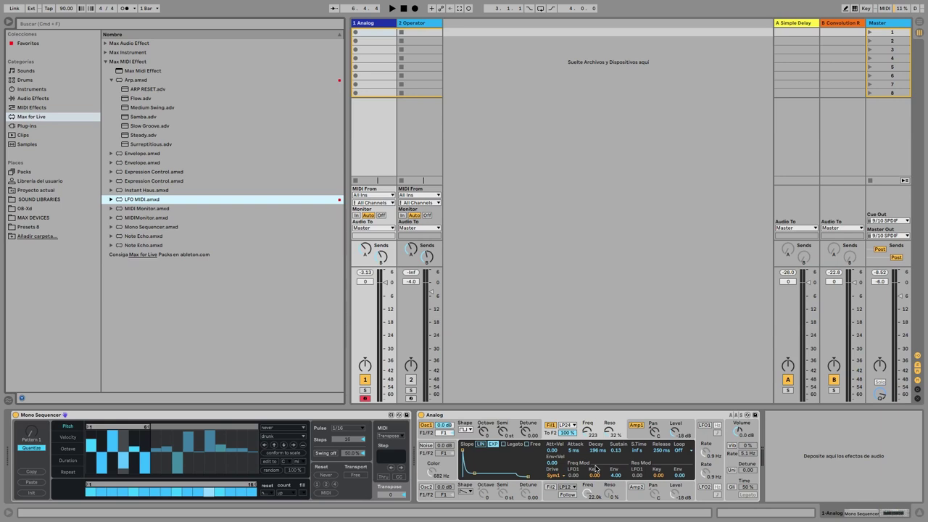
click(208, 418)
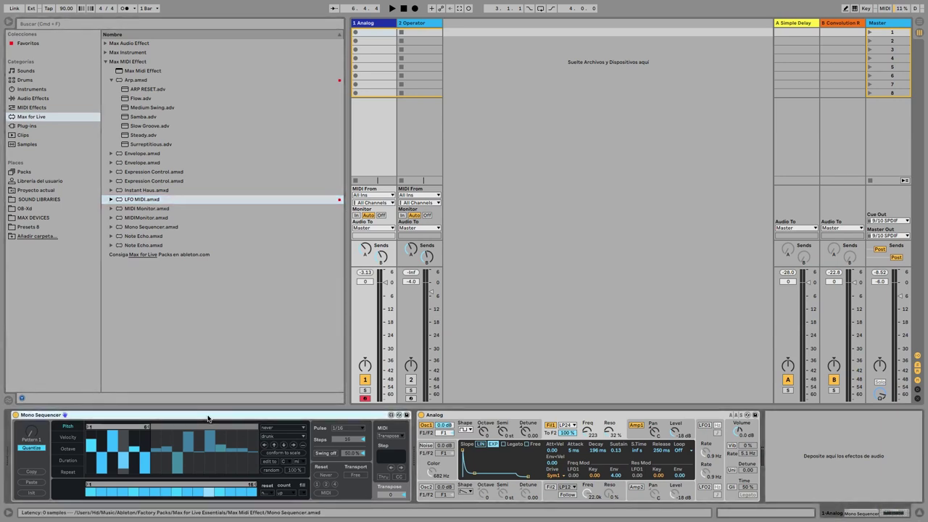